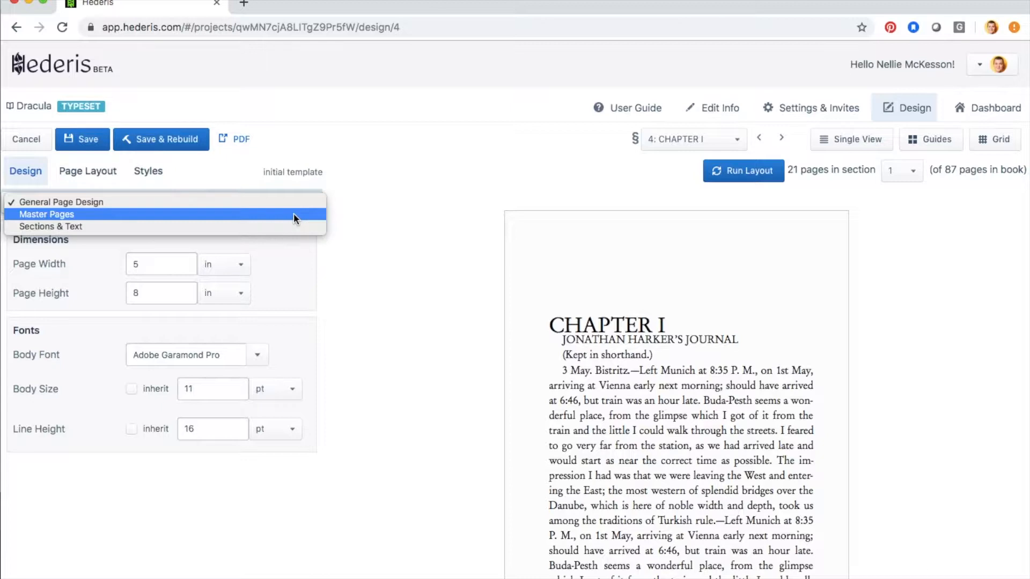
- Open the Chapter settings of the master pages and examine the runhead, runfoot and margin options
left_click(294, 214)
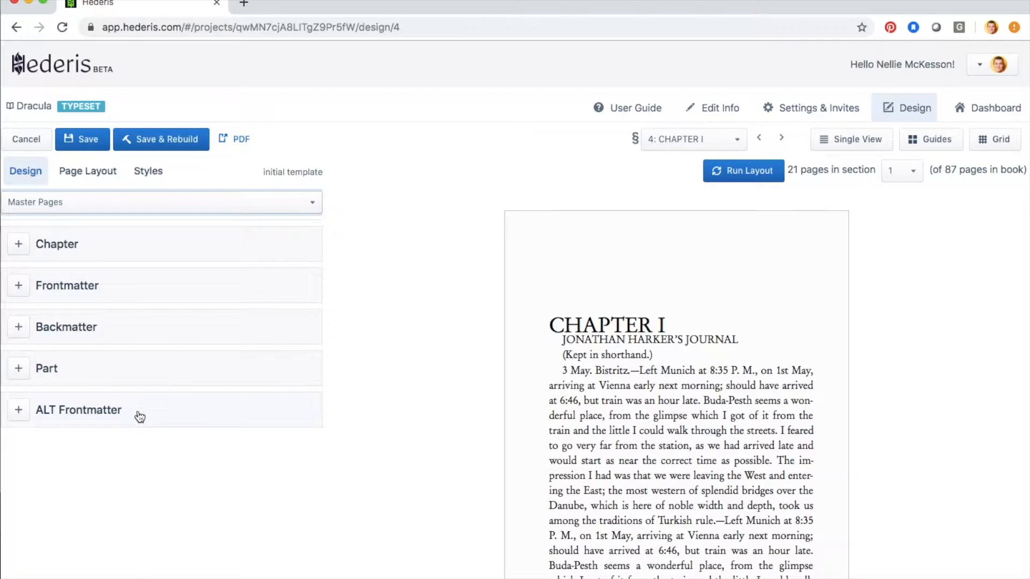
left_click(19, 244)
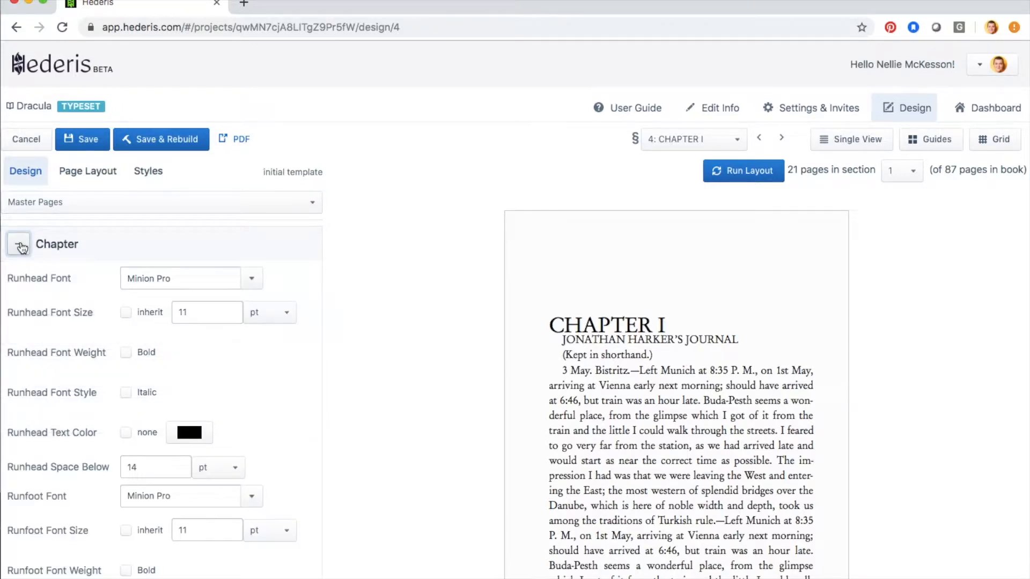
scroll(157, 400, "down", 6)
scroll(157, 400, "down", 12)
scroll(157, 400, "up", 15)
scroll(156, 400, "down", 6)
scroll(157, 401, "down", 1)
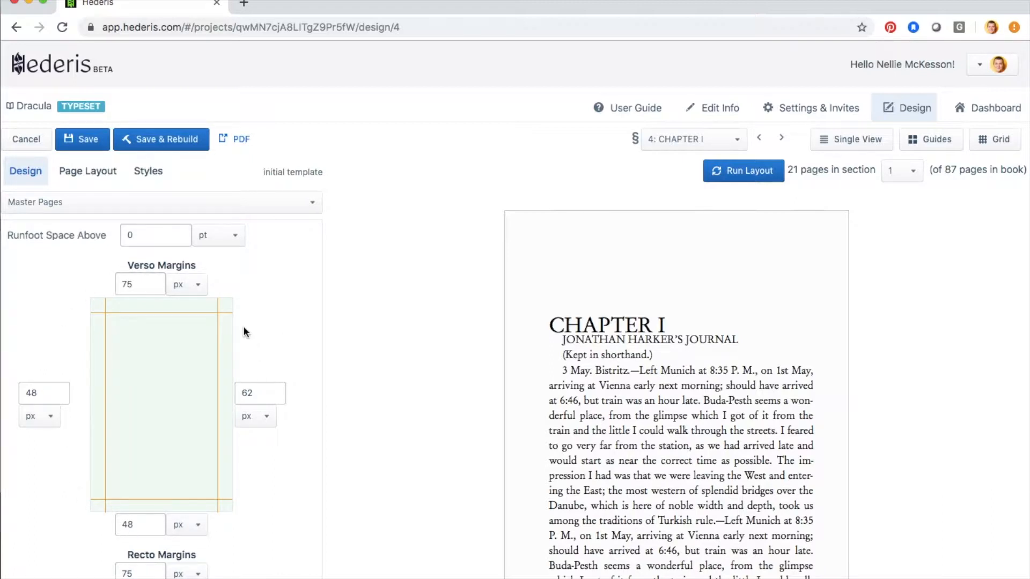
scroll(267, 422, "down", 5)
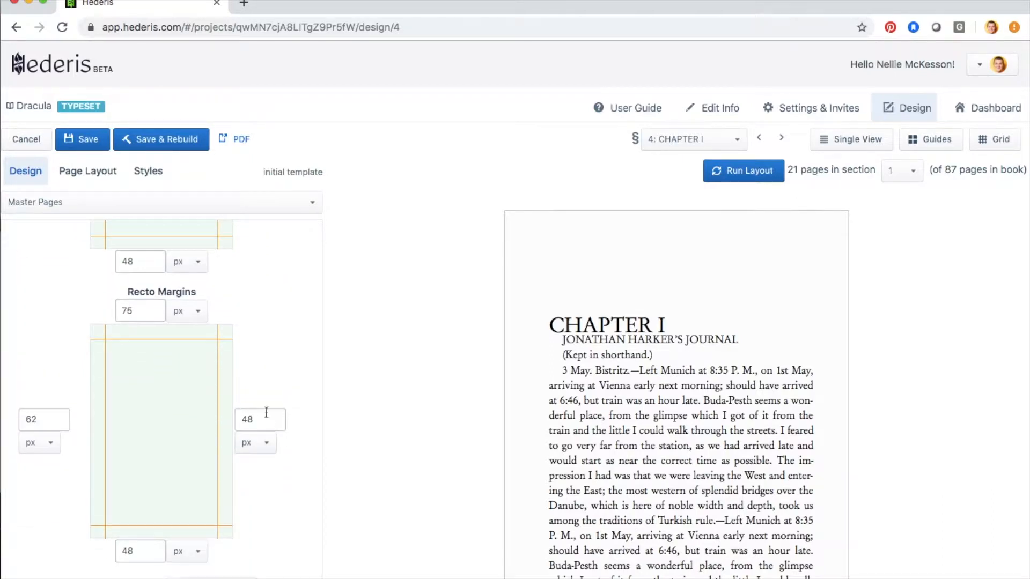
scroll(250, 343, "up", 3)
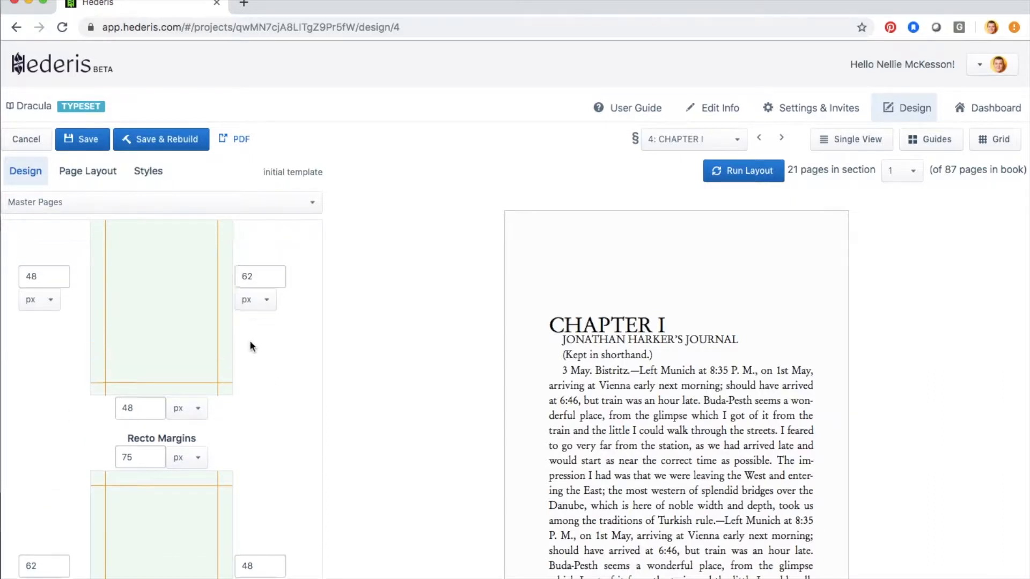
scroll(250, 346, "up", 2)
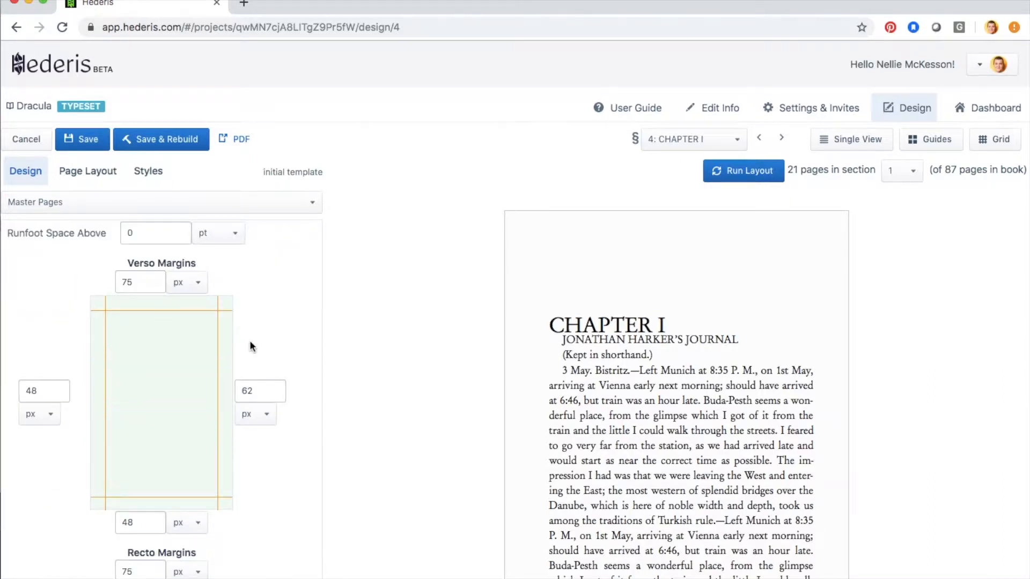
- Set the verso margins of the Chapter master page to 0.5 in
left_click(133, 282)
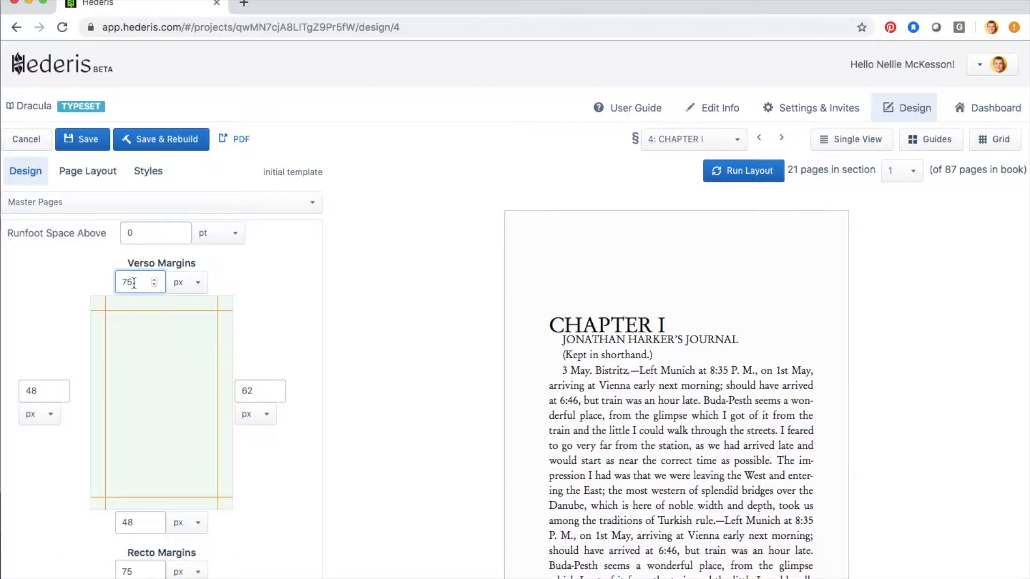
key("BackSpace")
key("BackSpace")
type(".5")
left_click(194, 283)
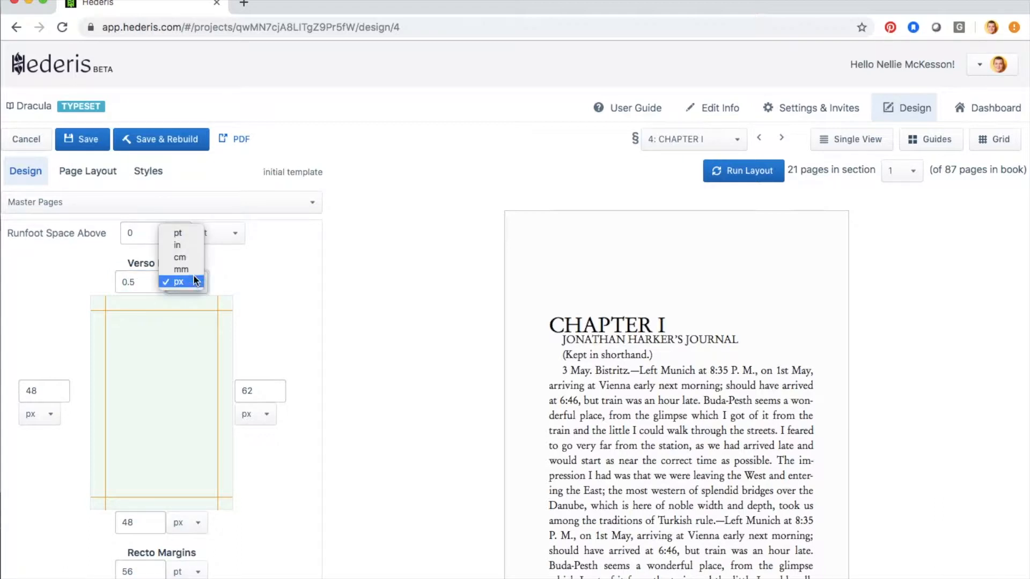
left_click(194, 244)
left_click(258, 394)
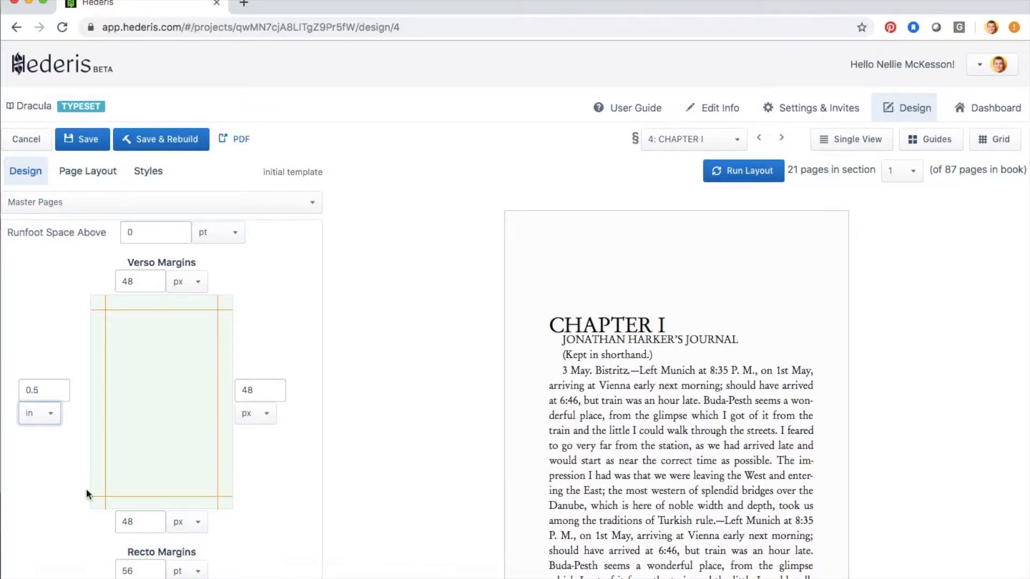
- Set the recto margins of the Chapter master page to 0.5 in
scroll(85, 488, "down", 5)
left_click(136, 338)
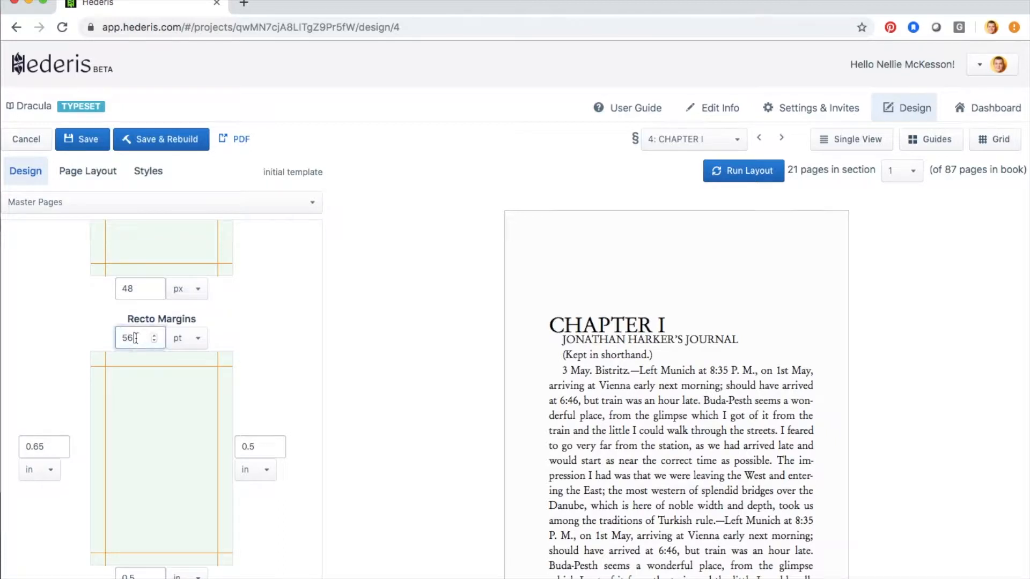
left_click_drag(140, 338, 122, 338)
type("0")
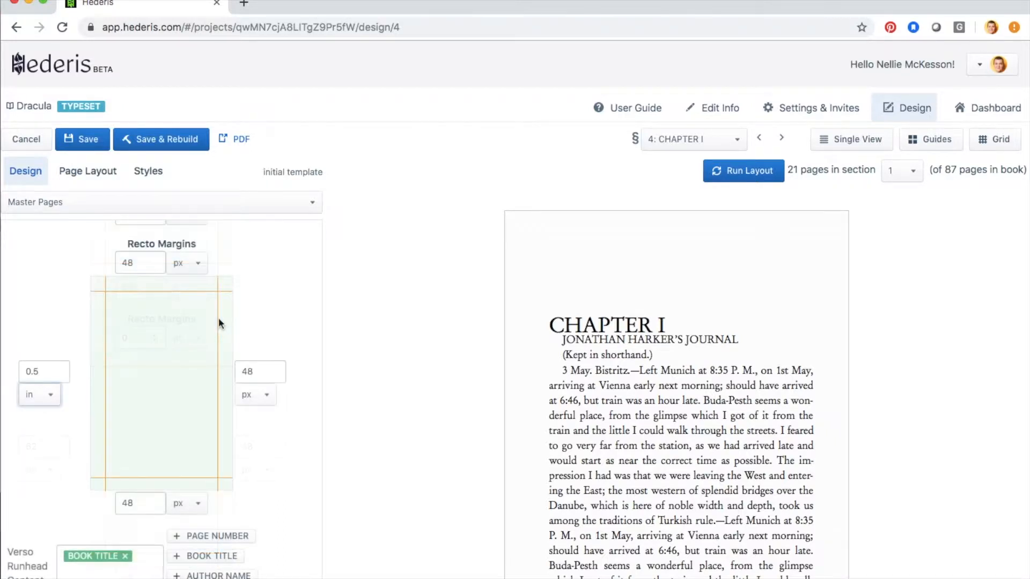
- Save the margin changes and rerun the layout to check the chapter's pages
scroll(218, 322, "up", 6)
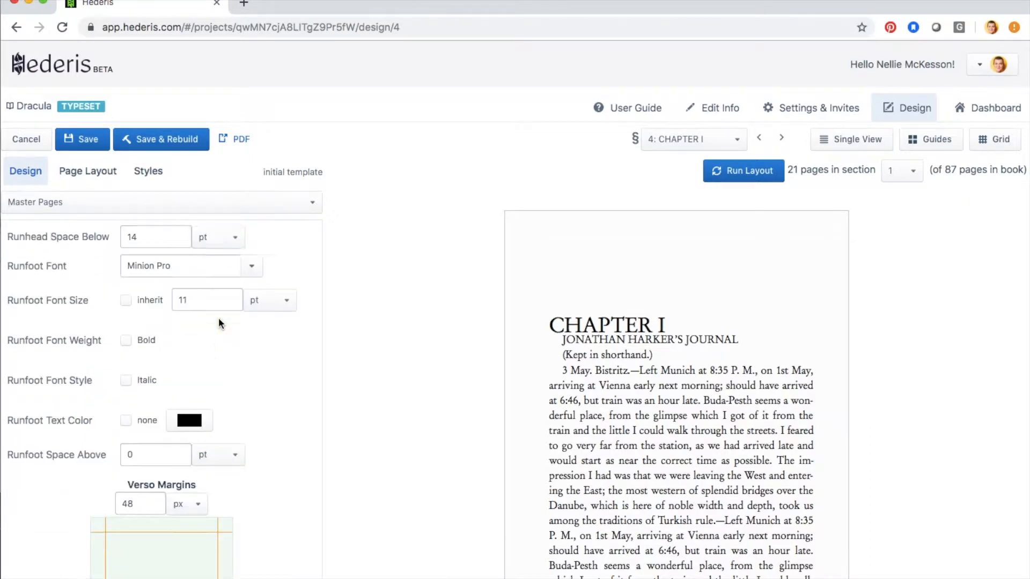
left_click(87, 141)
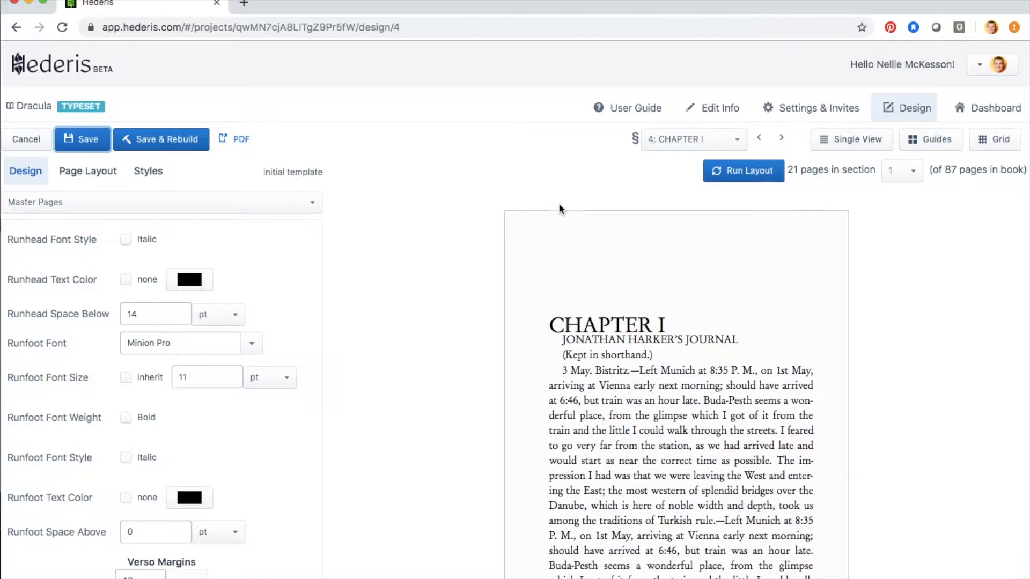
left_click(750, 173)
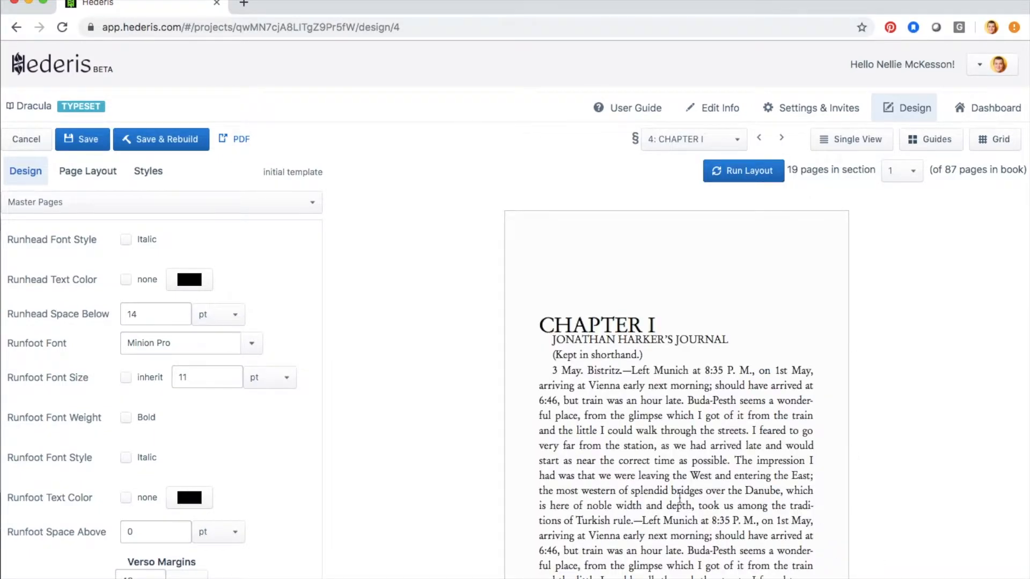
scroll(679, 497, "down", 5)
scroll(686, 550, "down", 10)
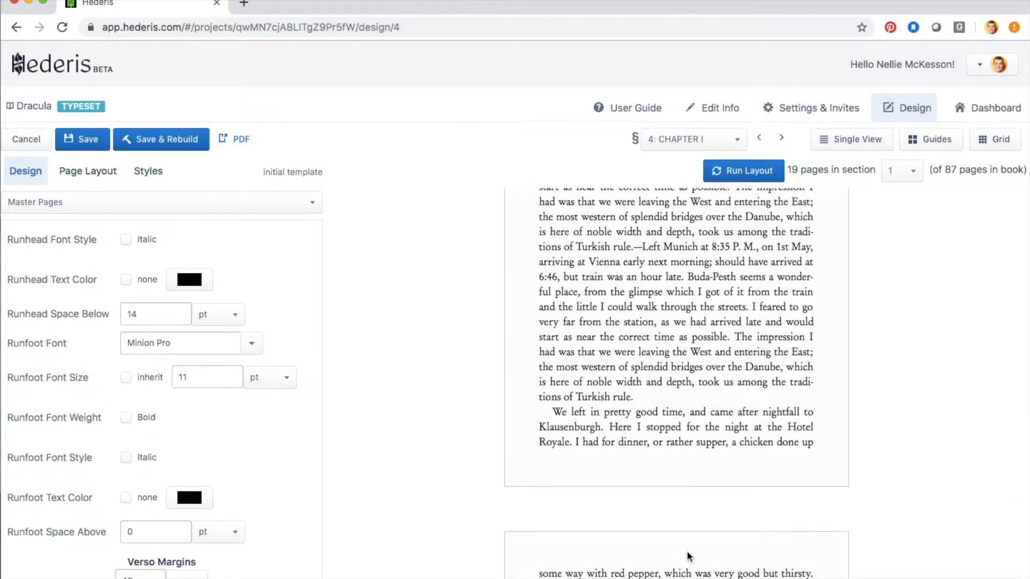
scroll(687, 551, "down", 10)
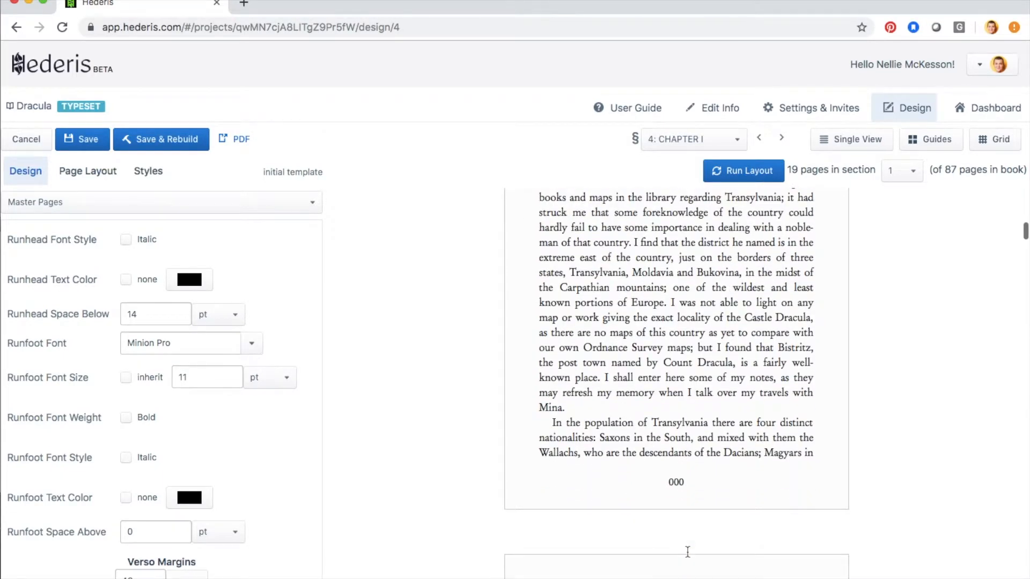
- Show the layout guides and check the margins on the chapter's first pages
left_click(940, 141)
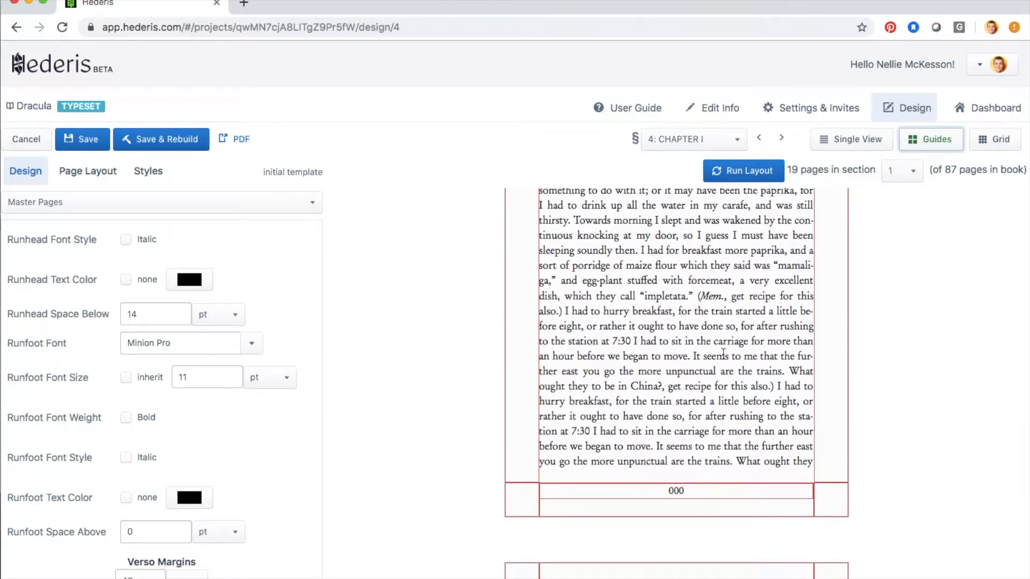
scroll(725, 356, "up", 5)
scroll(724, 354, "up", 4)
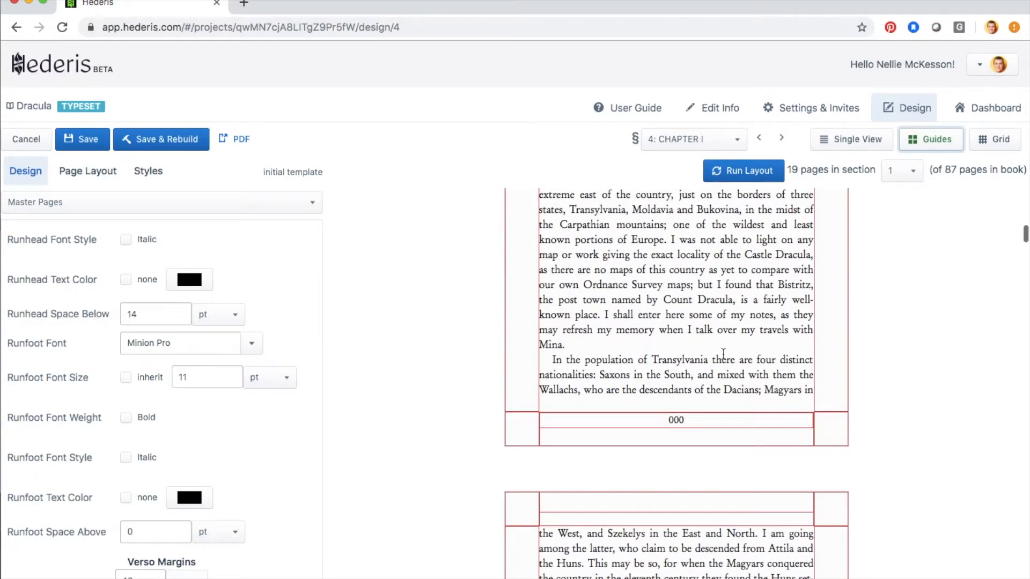
scroll(723, 354, "up", 10)
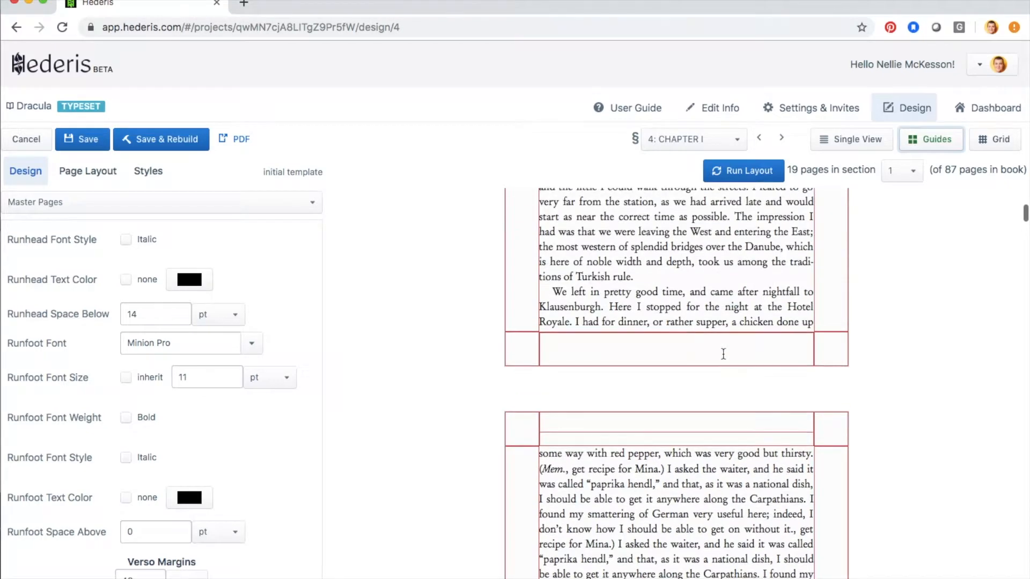
scroll(198, 418, "up", 1)
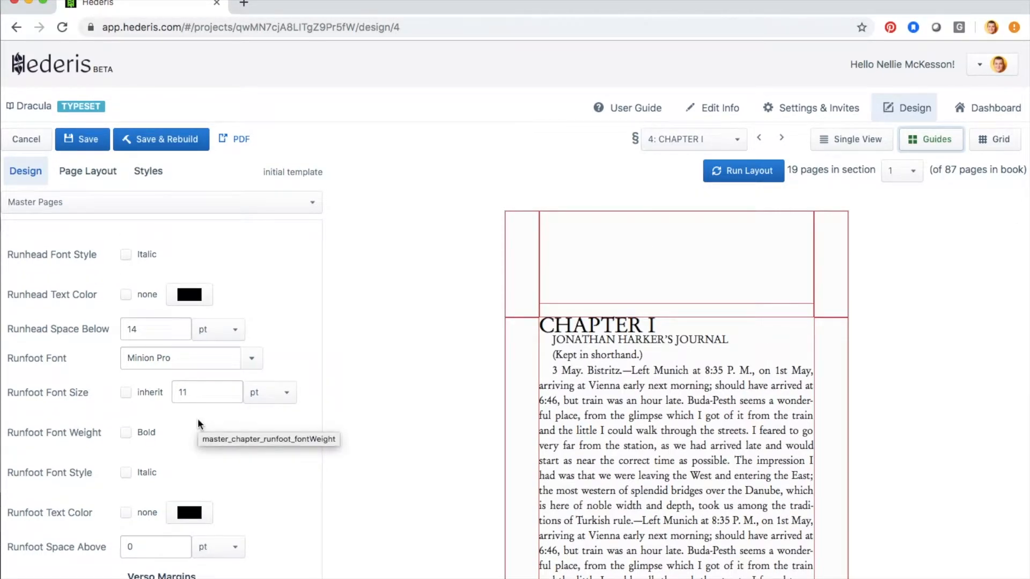
- Examine the Chapter master page's margins and its runhead and runfoot content settings against the page preview
scroll(198, 418, "down", 4)
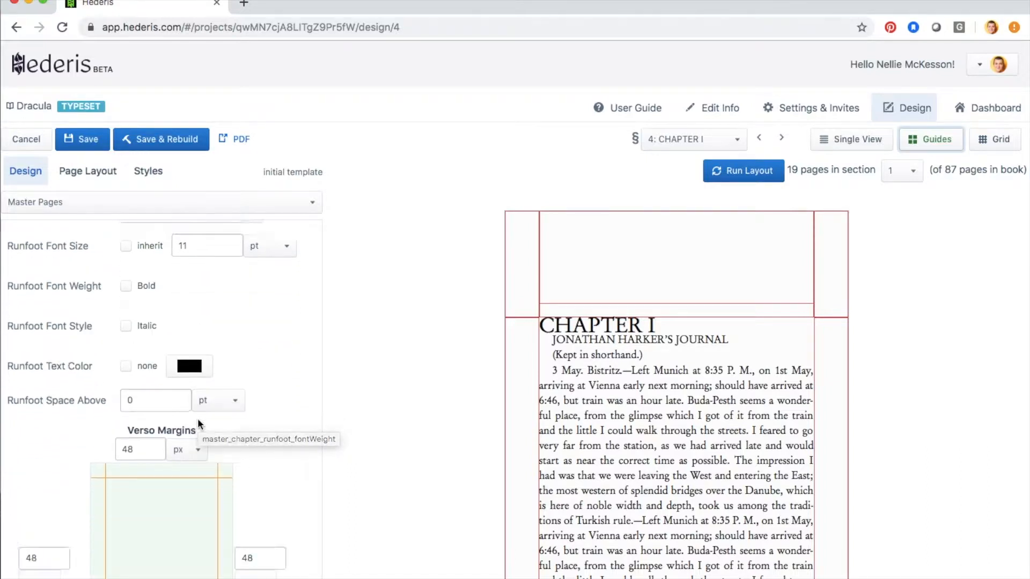
scroll(197, 419, "up", 3)
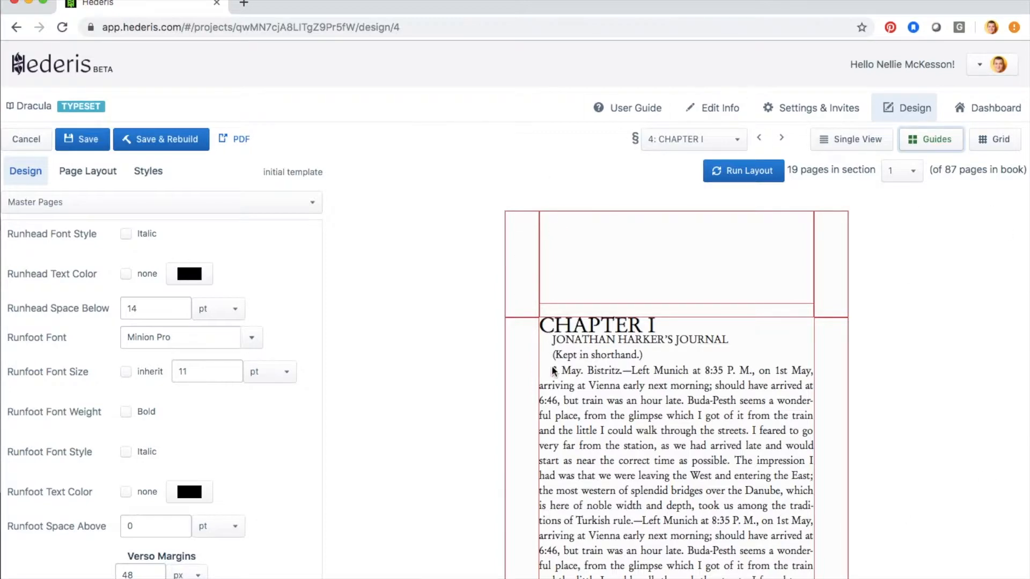
scroll(739, 416, "down", 10)
scroll(739, 416, "up", 10)
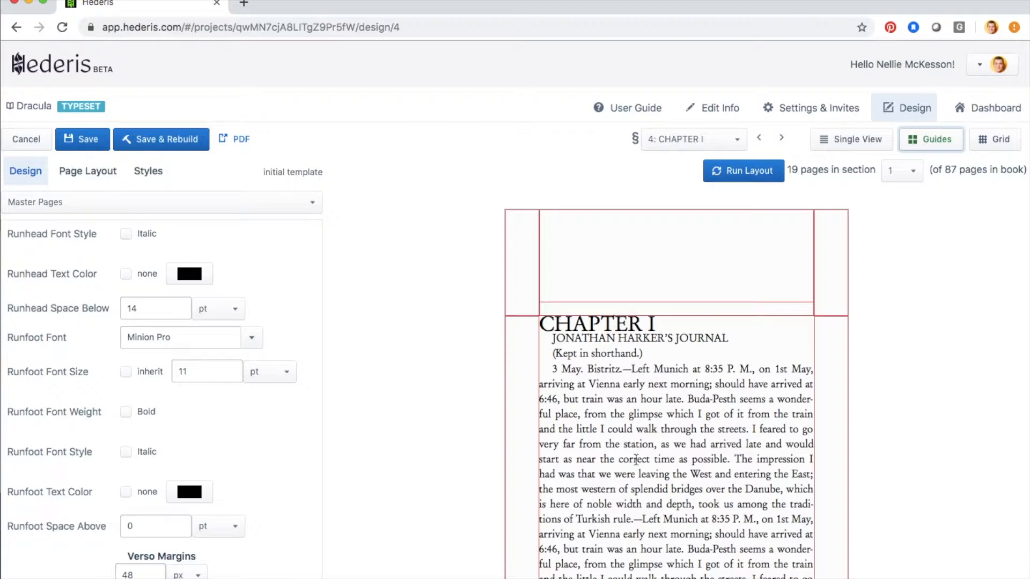
scroll(184, 484, "down", 10)
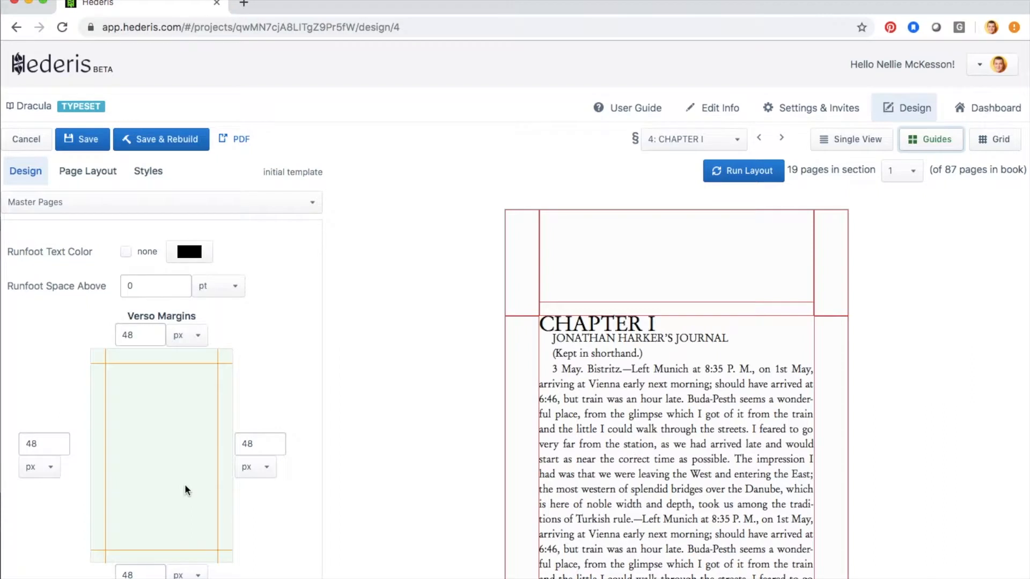
scroll(184, 483, "down", 4)
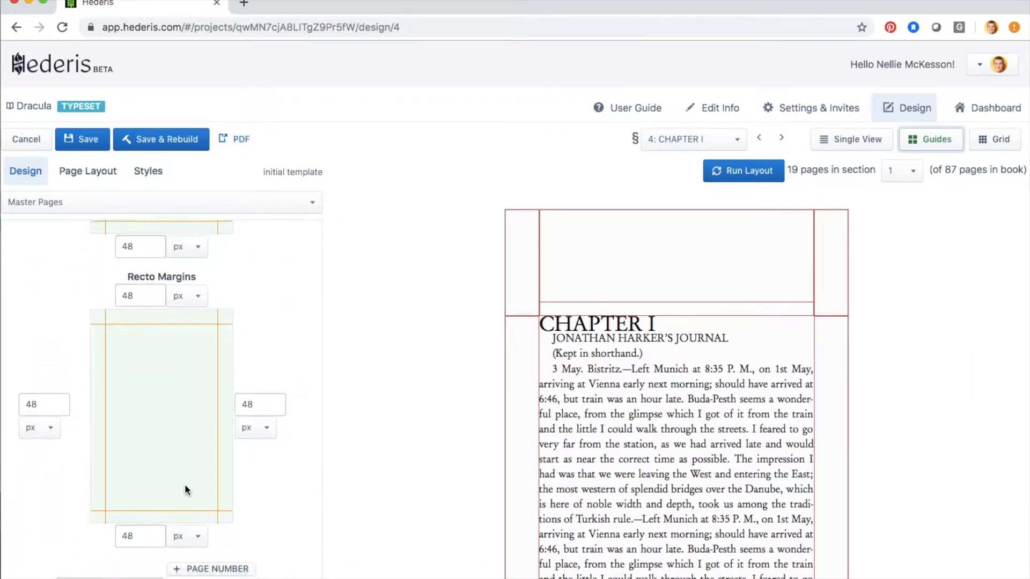
scroll(246, 400, "down", 5)
scroll(247, 401, "down", 7)
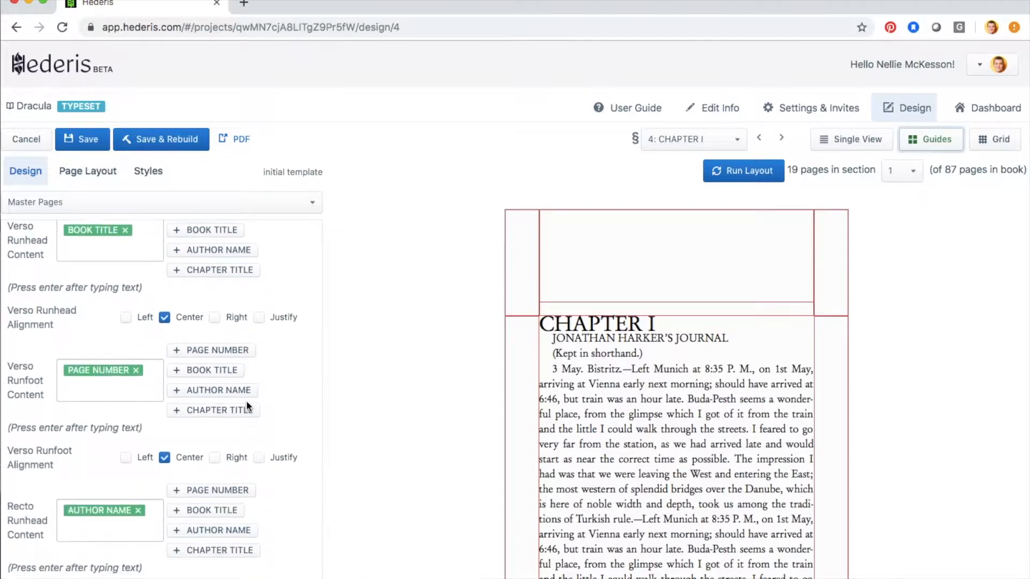
- Set the Chapter master page's First Margin Top to 1 in, then save and rerun the layout
scroll(246, 400, "down", 4)
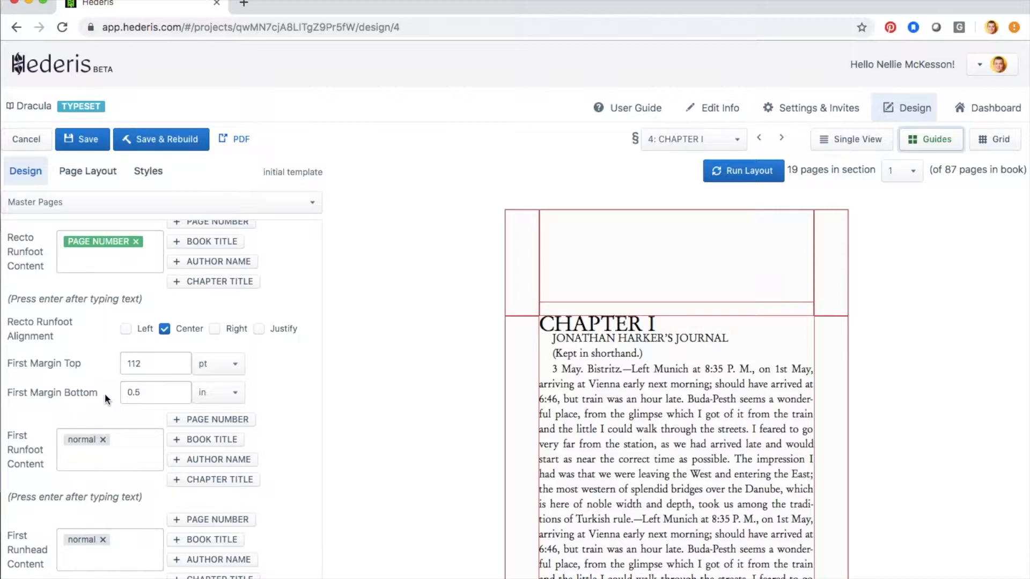
left_click_drag(148, 364, 119, 365)
type("1")
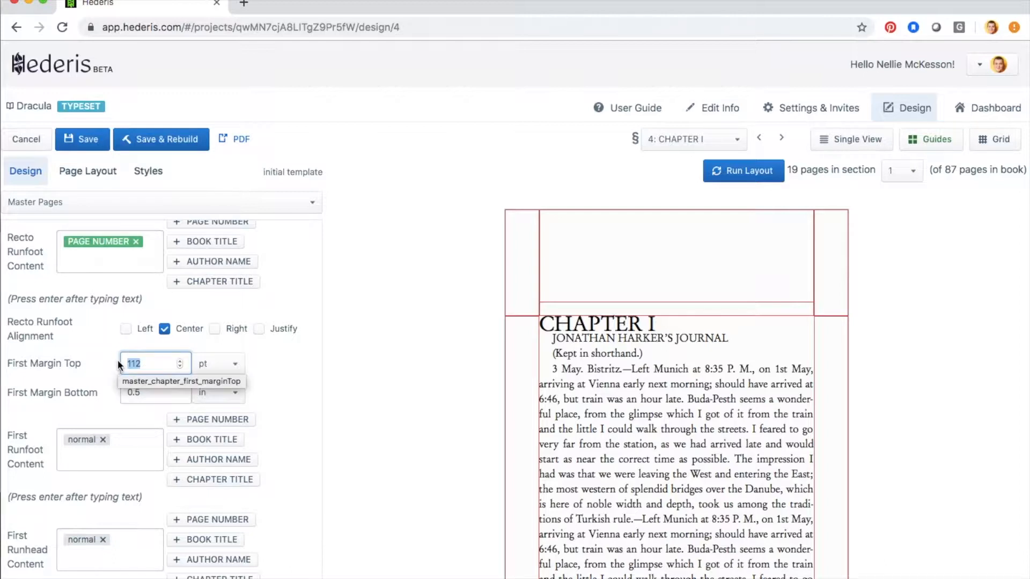
left_click(209, 363)
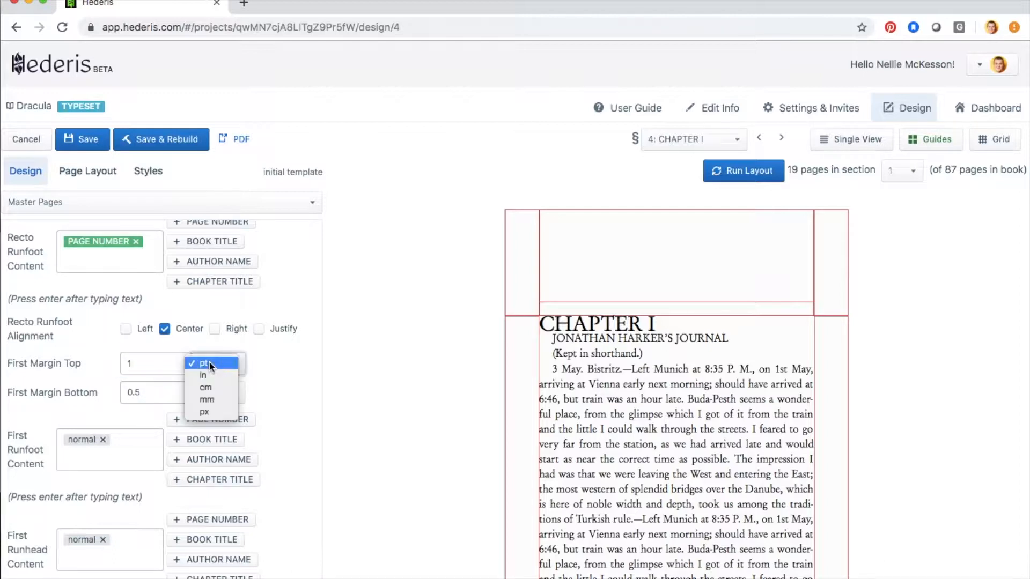
left_click(207, 375)
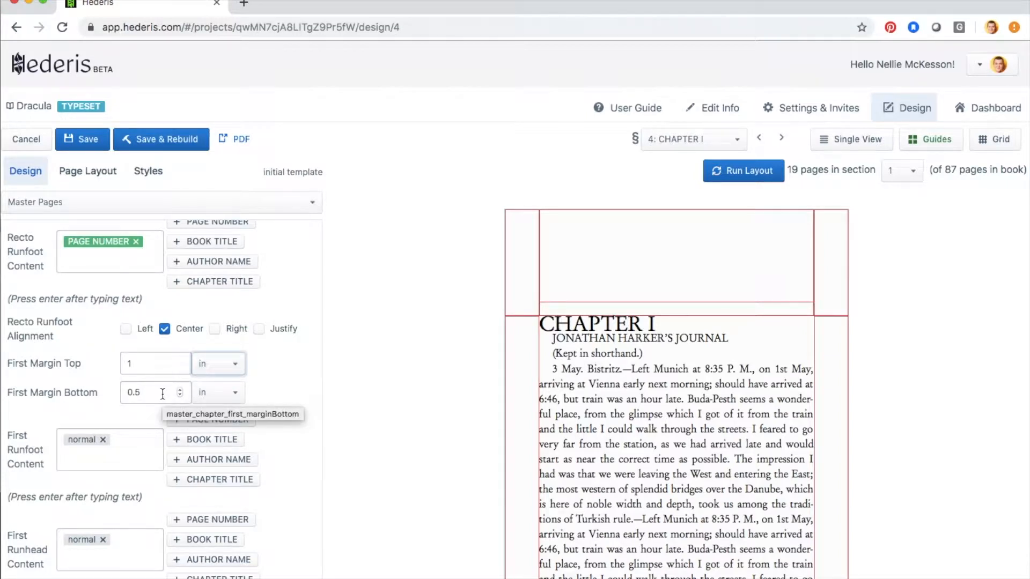
scroll(162, 394, "up", 1)
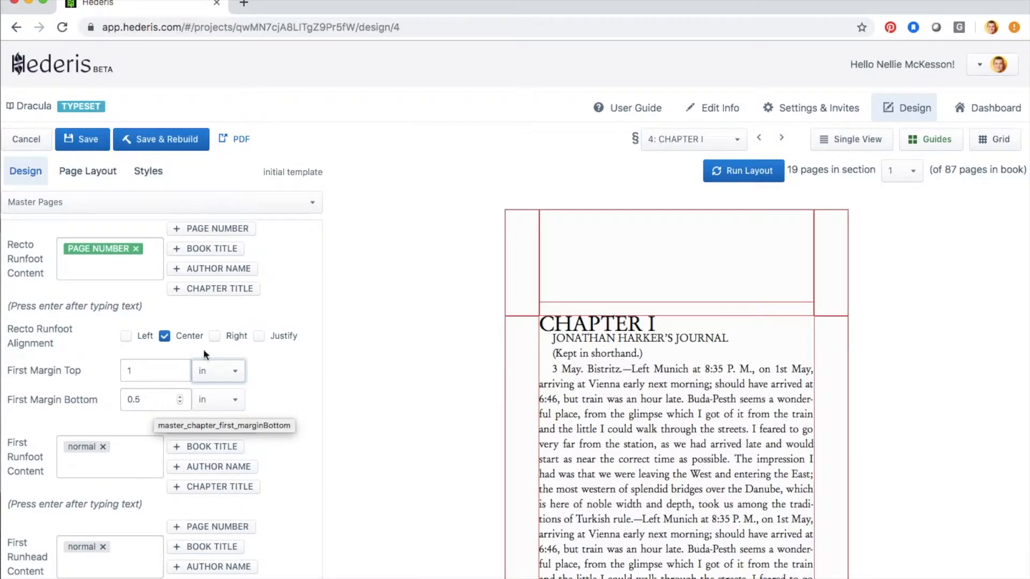
left_click(81, 143)
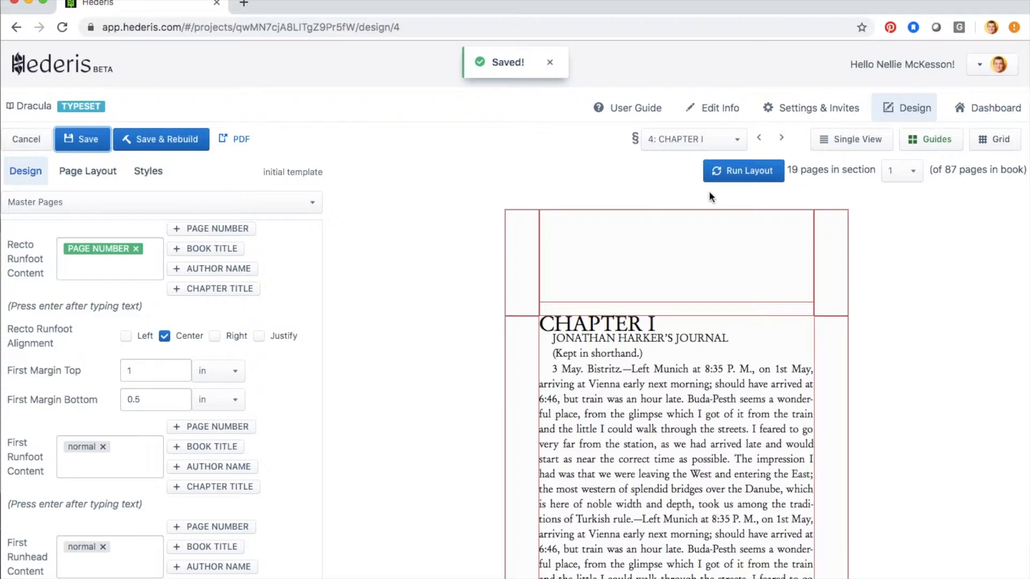
left_click(746, 171)
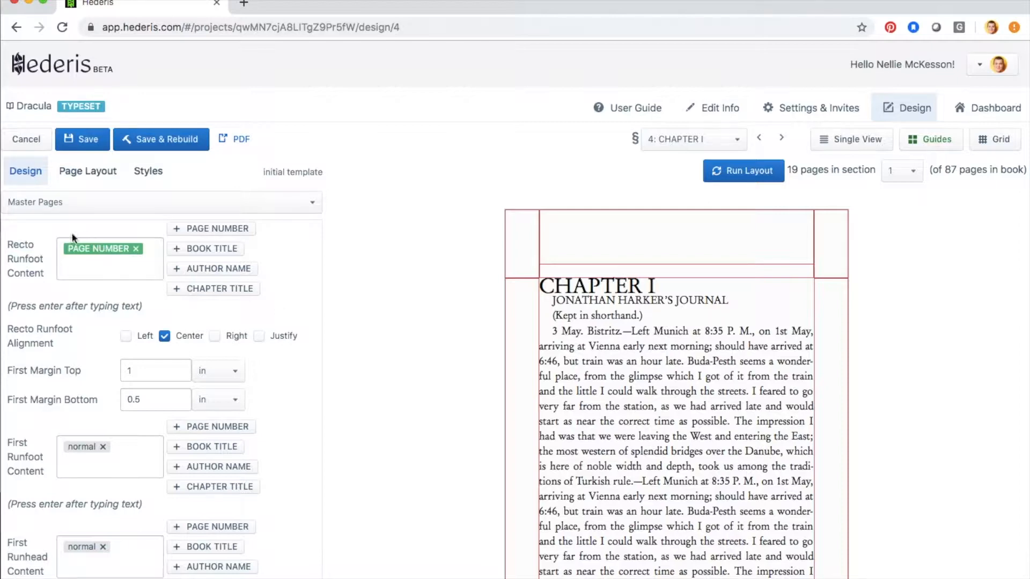
- Replace the book title field in the Verso Runhead Content with the quoted custom text "Dracula"
scroll(78, 318, "up", 3)
scroll(79, 317, "up", 5)
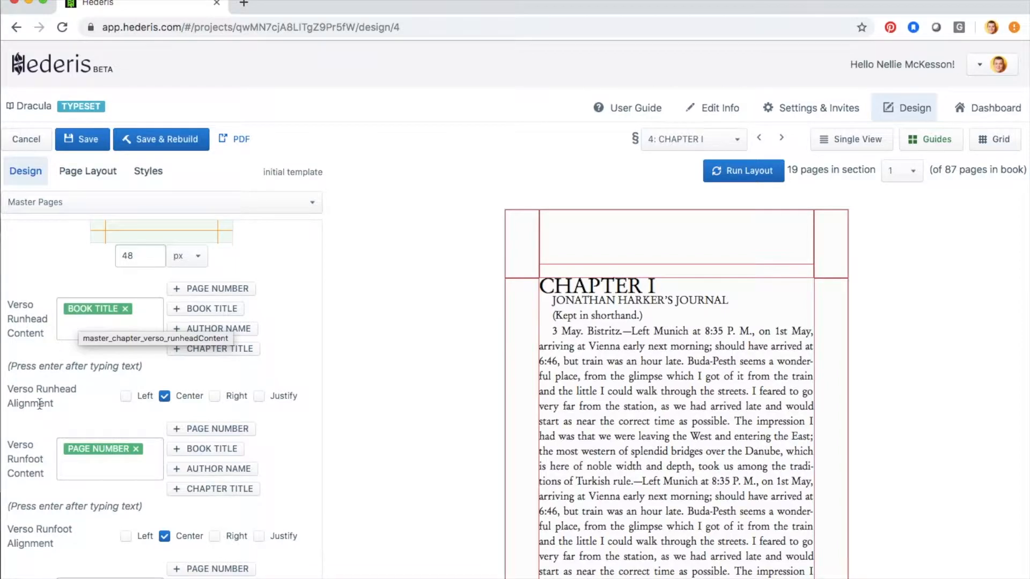
scroll(37, 420, "down", 5)
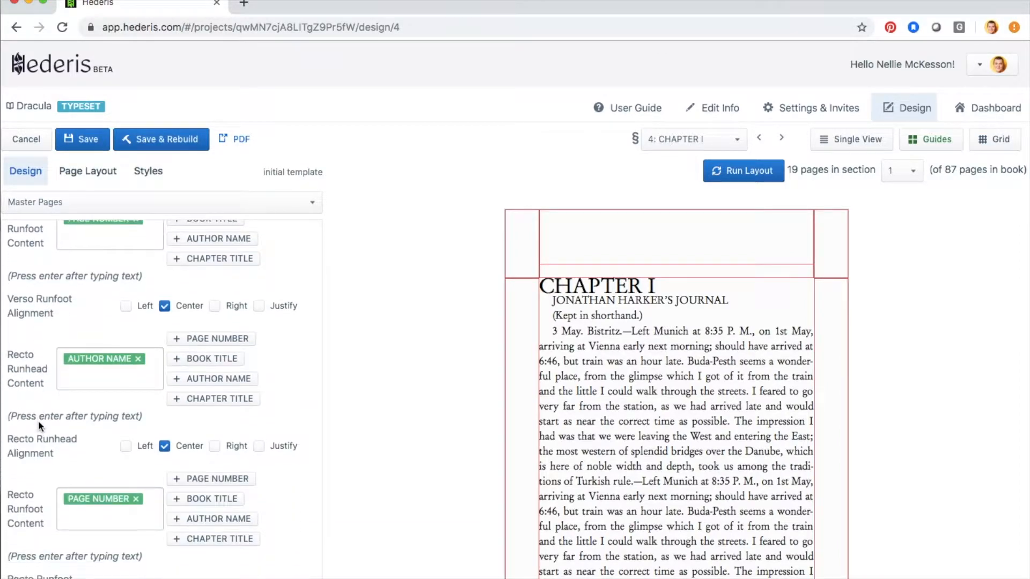
scroll(38, 420, "up", 5)
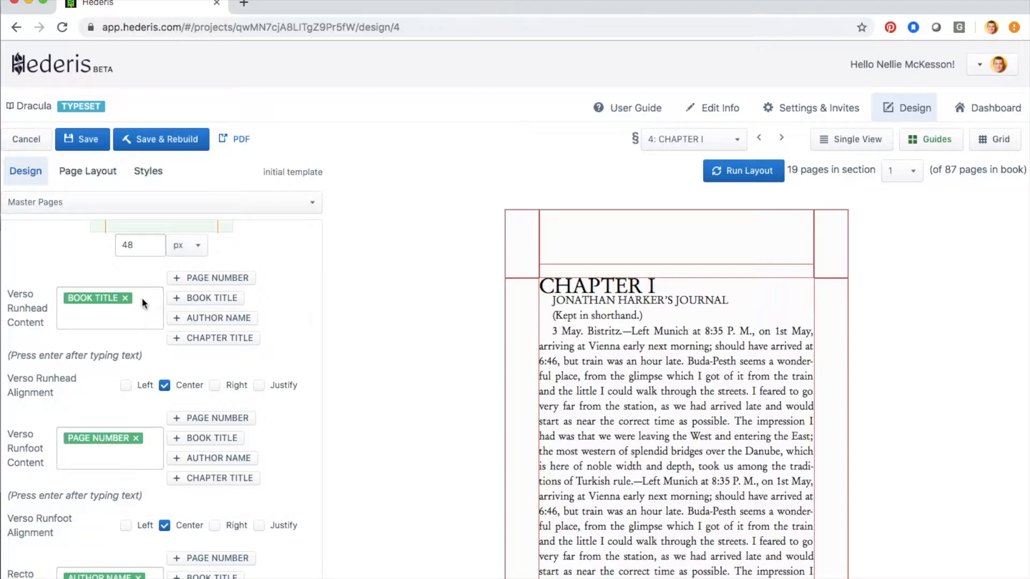
left_click(139, 312)
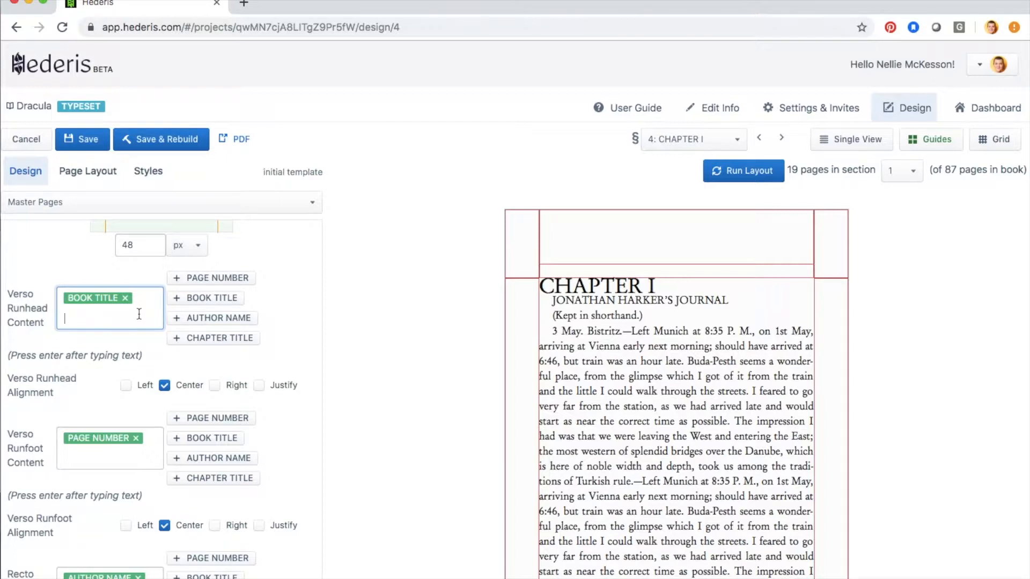
type("\"Draci")
type("la")
key("BackSpace")
key("BackSpace")
key("BackSpace")
type("ula\"")
key("Return")
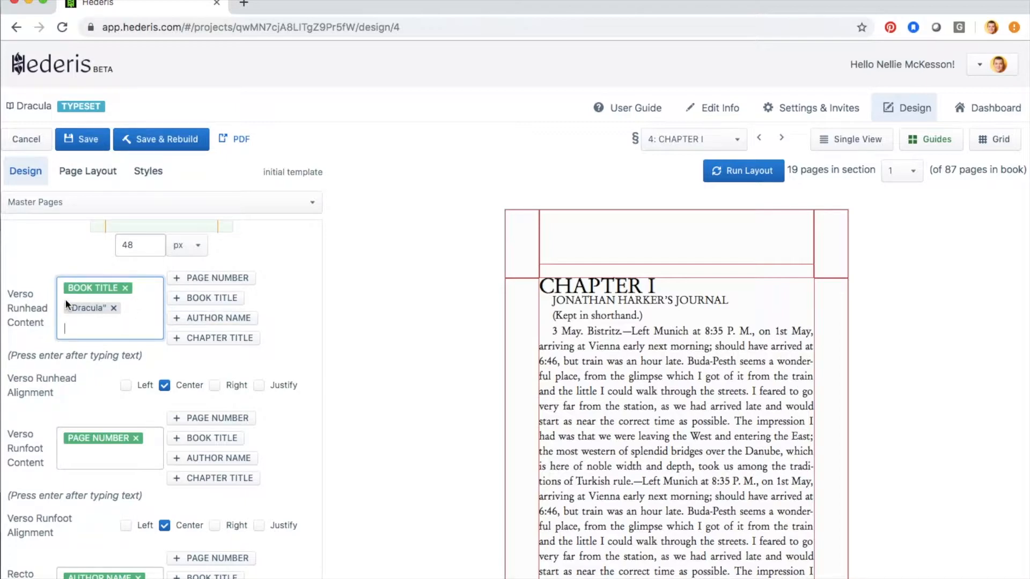
left_click(126, 289)
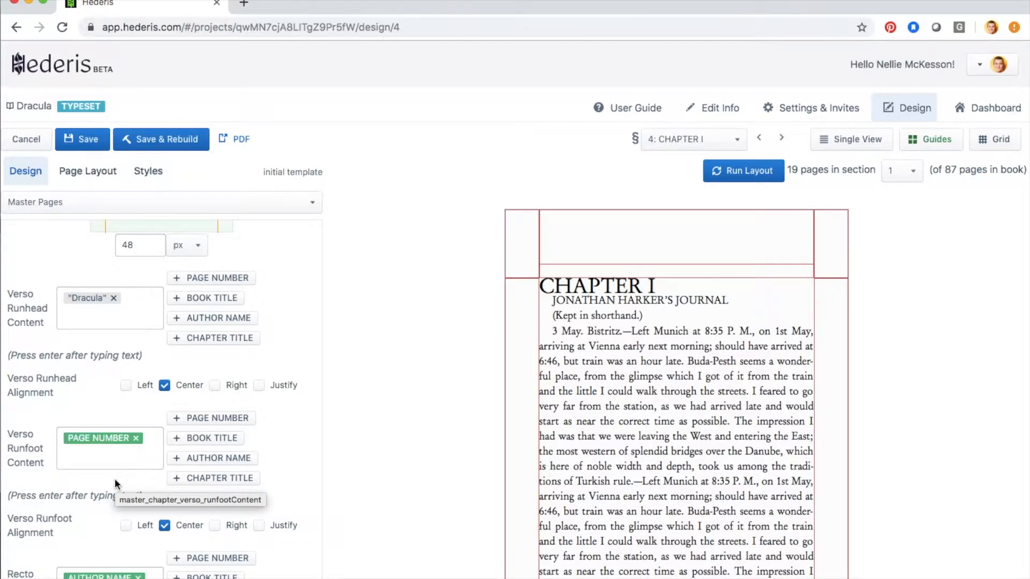
- Replace the author name field in the Recto Runhead Content with the quoted text "Bram Stoker - " followed by the page number field
scroll(114, 478, "down", 5)
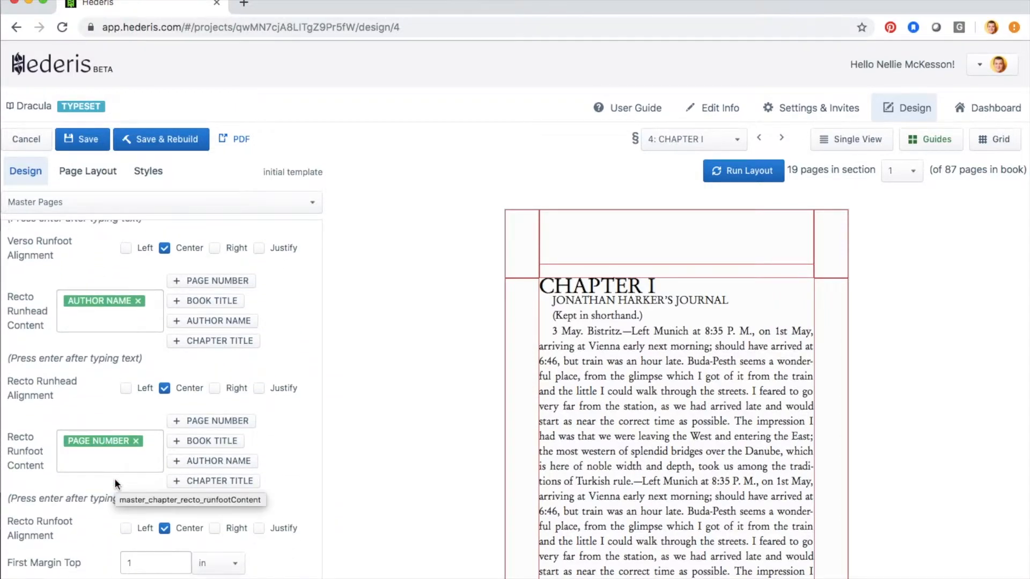
left_click(135, 320)
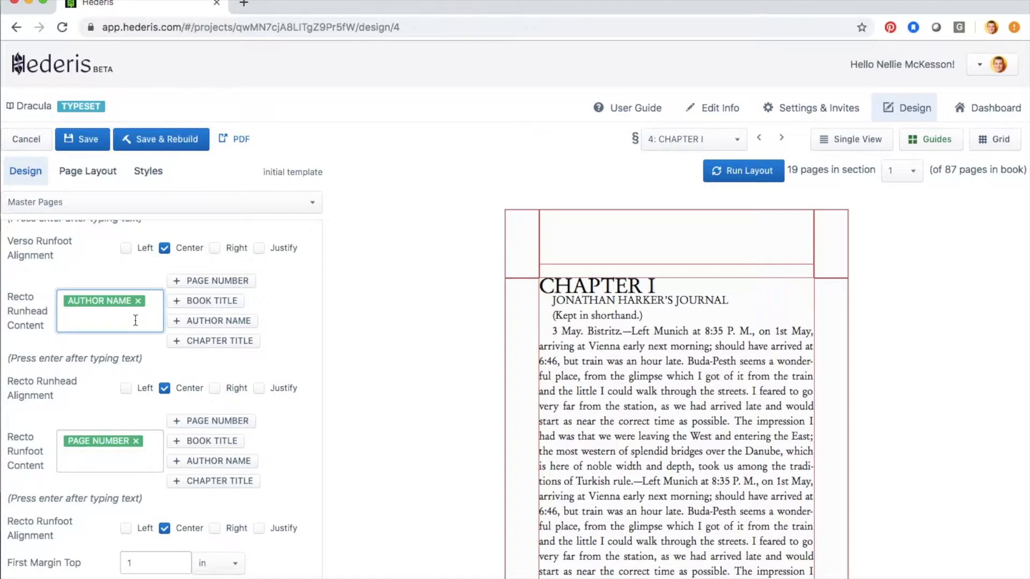
type("\"Bram Stoker - \"")
key("Return")
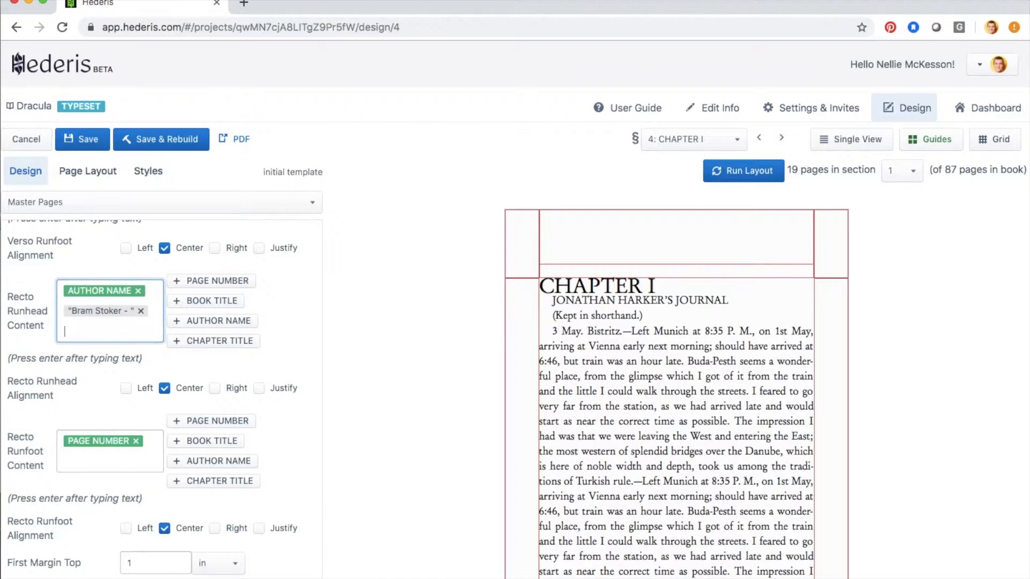
left_click(139, 292)
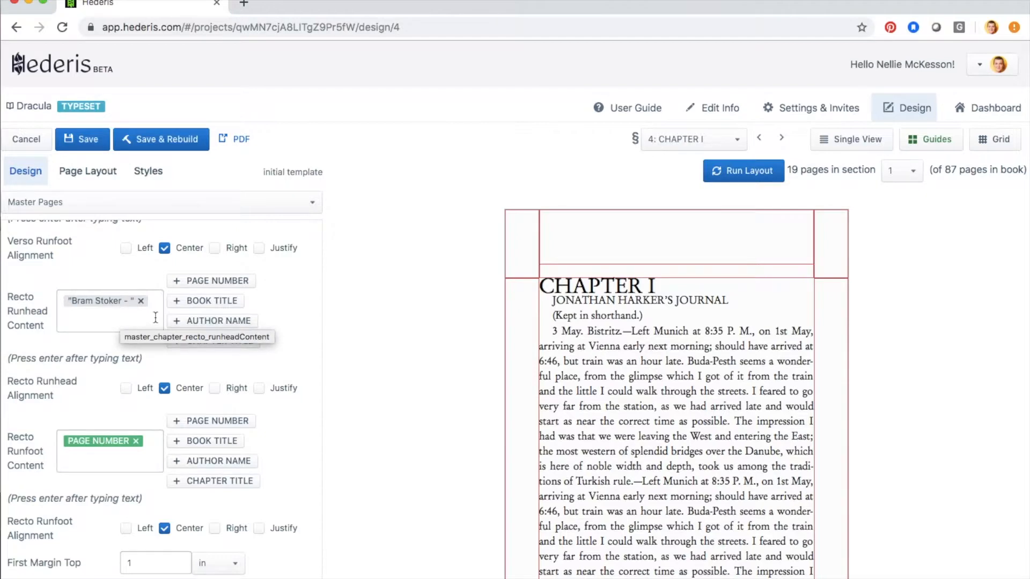
left_click(219, 281)
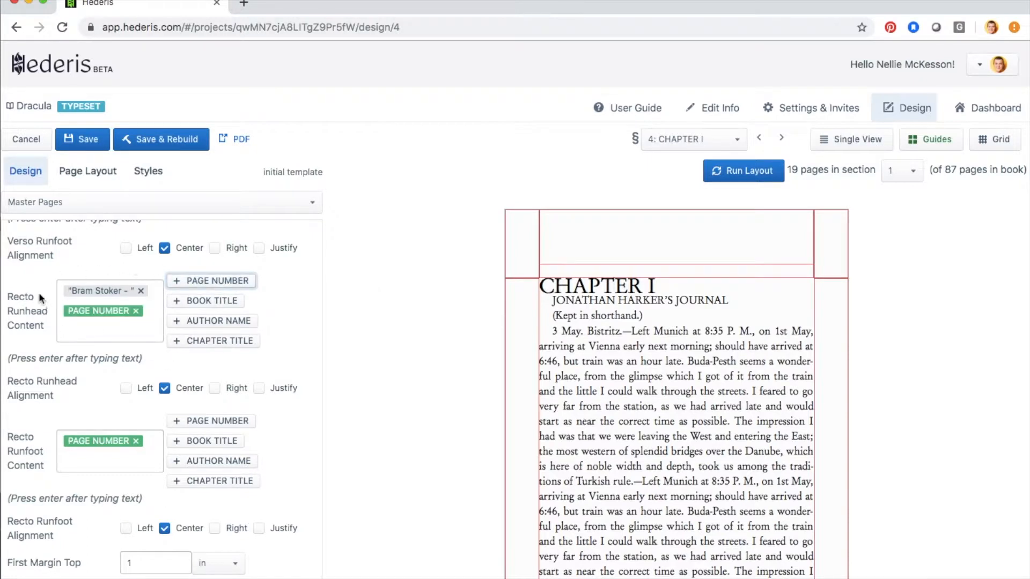
- Replace the page number field in the Recto Runfoot Content with the value normal
scroll(116, 354, "down", 3)
scroll(121, 294, "up", 2)
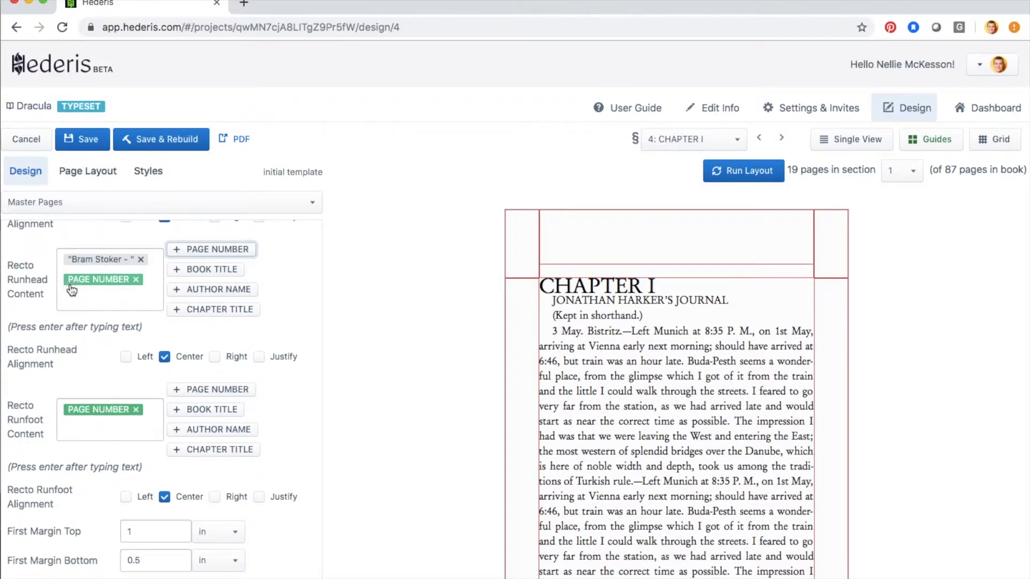
scroll(83, 298, "down", 2)
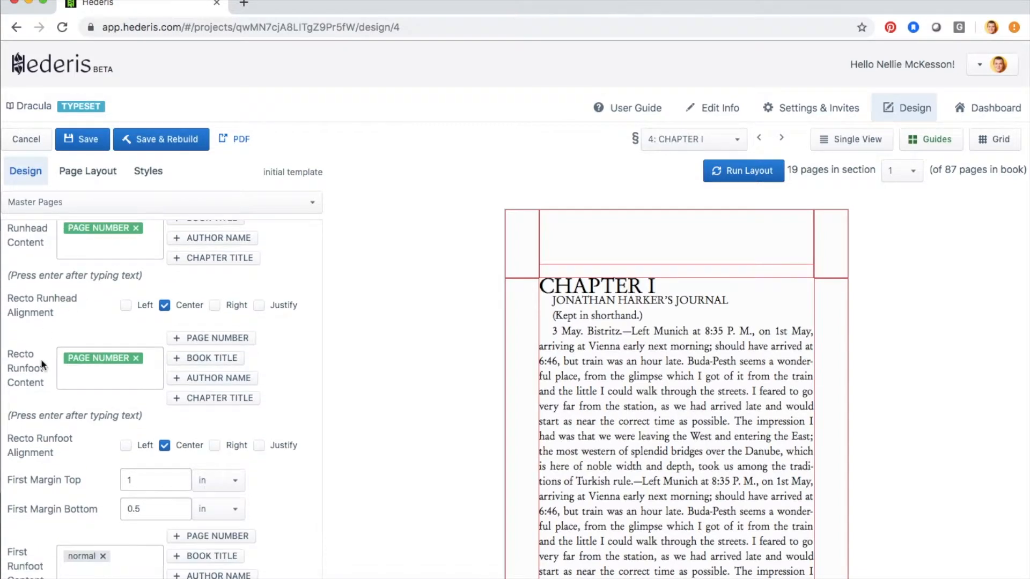
left_click(81, 376)
type("no")
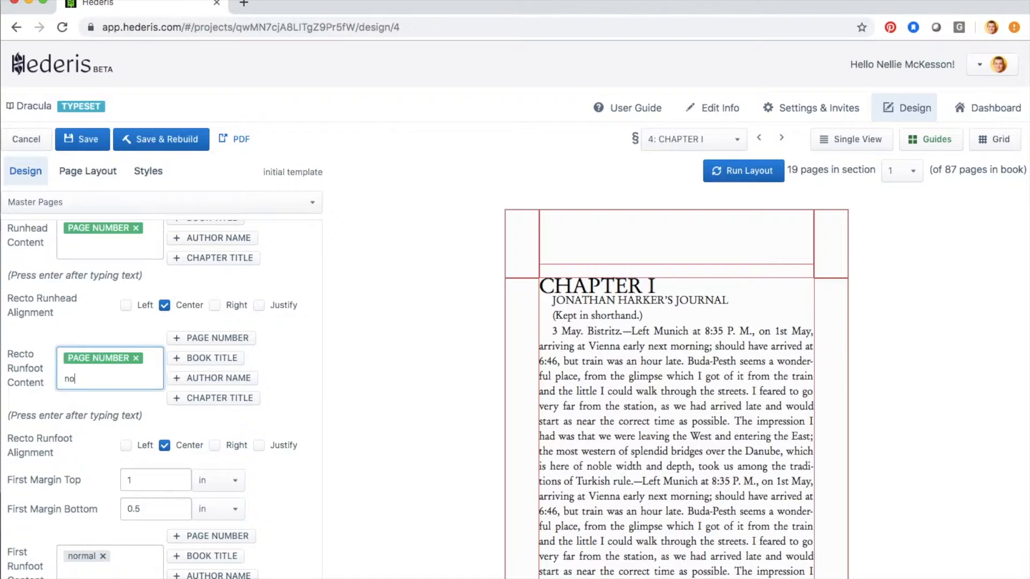
type("rmal")
key("Return")
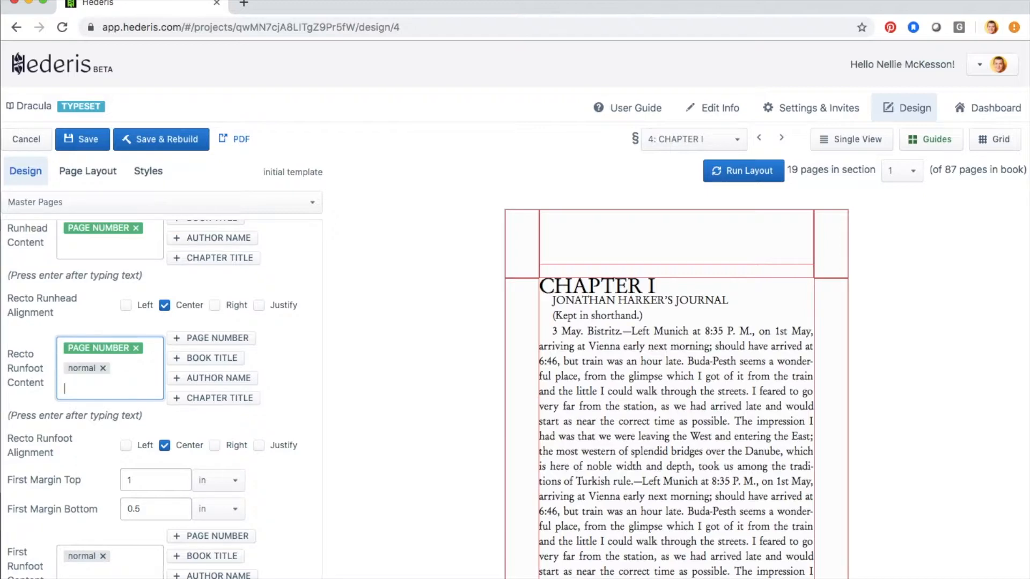
left_click(137, 349)
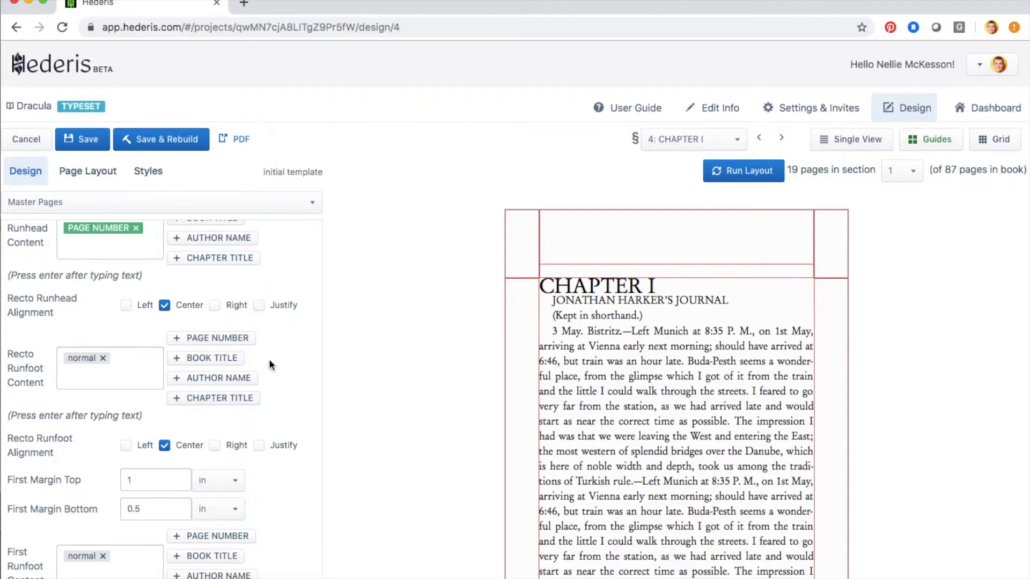
- Save the design, rerun the layout and check the running headers and footers on the chapter's verso and recto pages
left_click(87, 141)
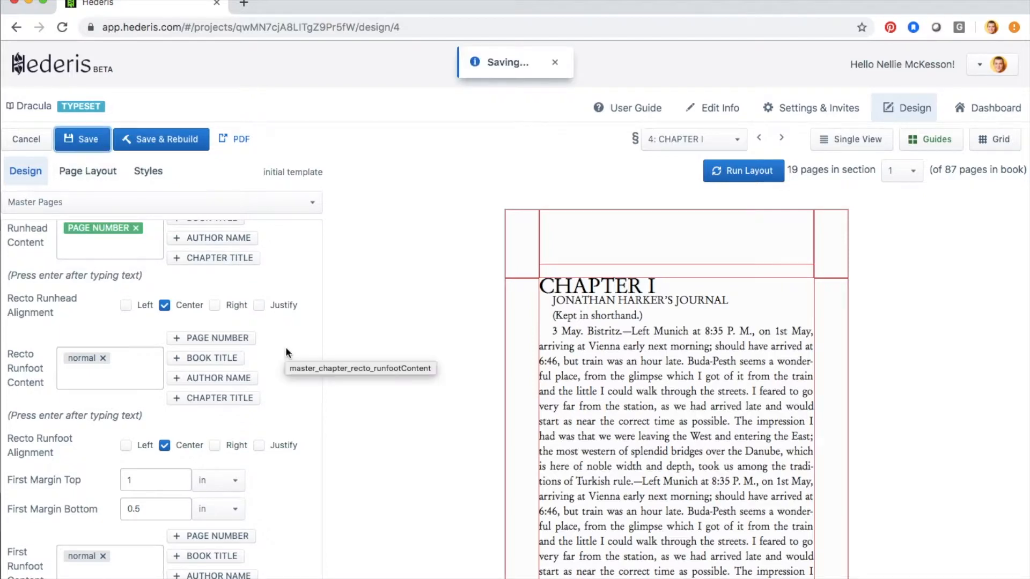
left_click(741, 174)
scroll(654, 369, "down", 5)
scroll(654, 367, "down", 5)
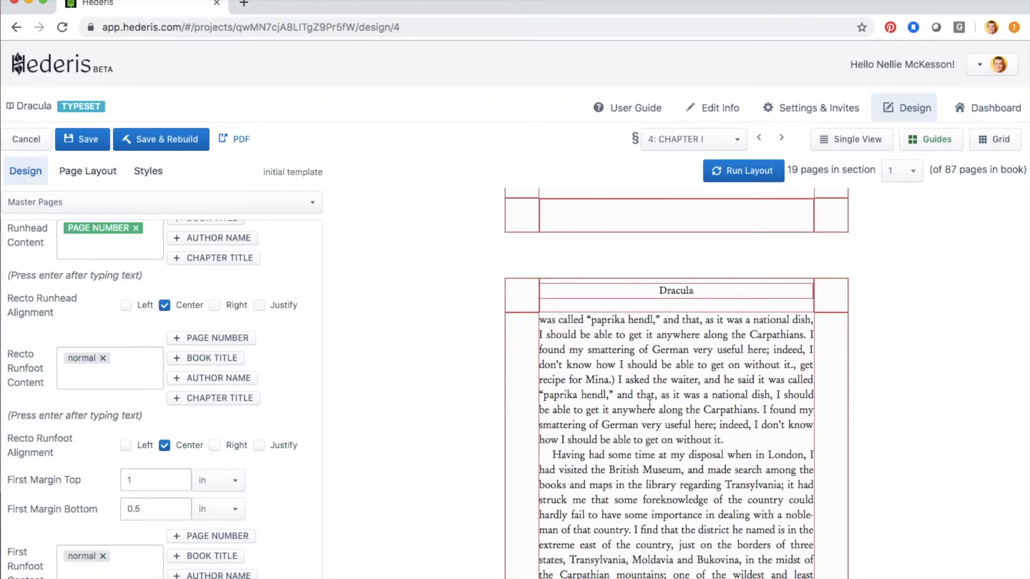
scroll(649, 405, "down", 9)
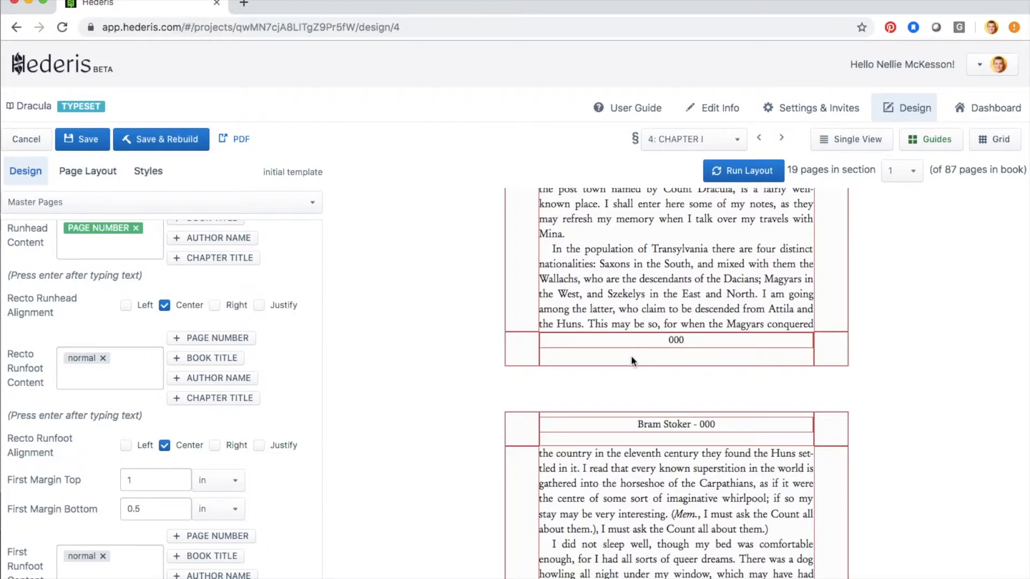
scroll(631, 360, "down", 3)
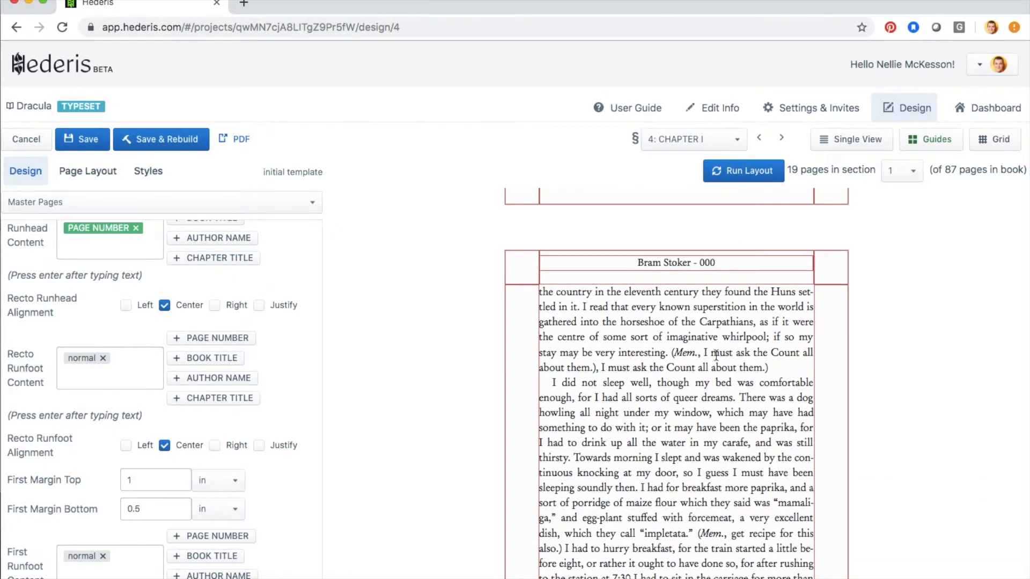
scroll(716, 356, "down", 4)
scroll(716, 355, "down", 2)
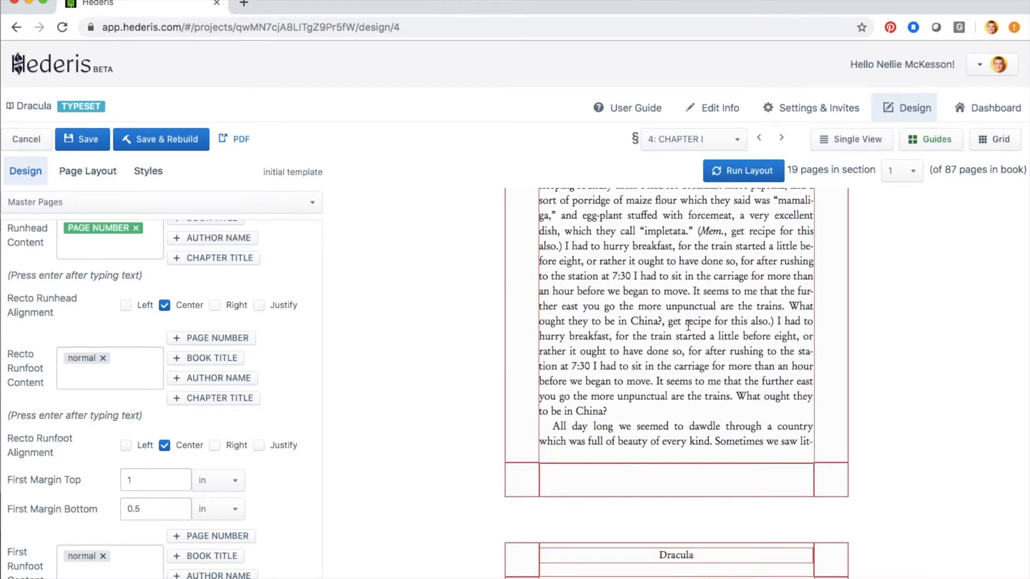
scroll(688, 326, "up", 8)
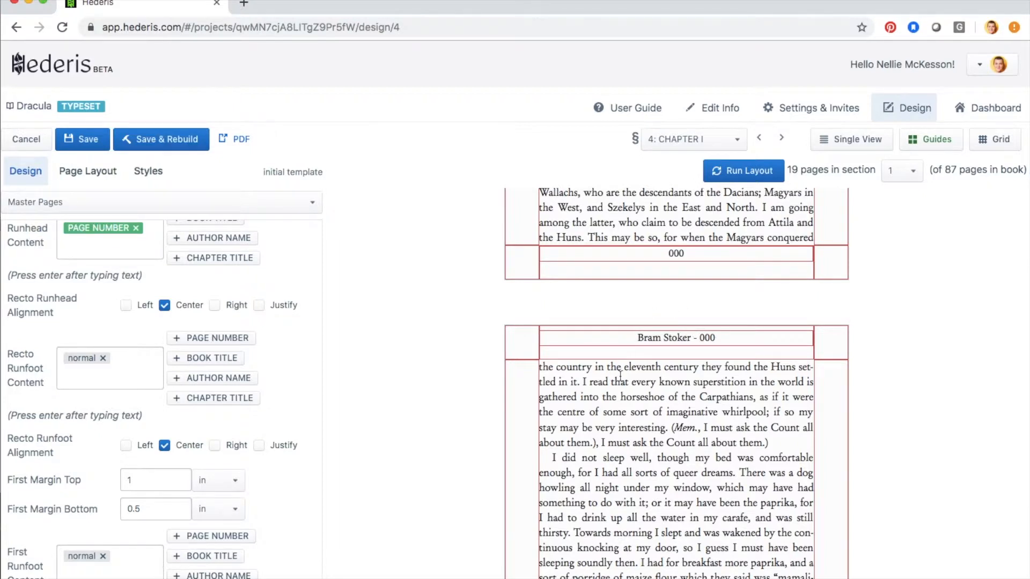
- Align the recto runhead and runfoot to Right and the verso runhead and runfoot to Left
scroll(214, 418, "up", 2)
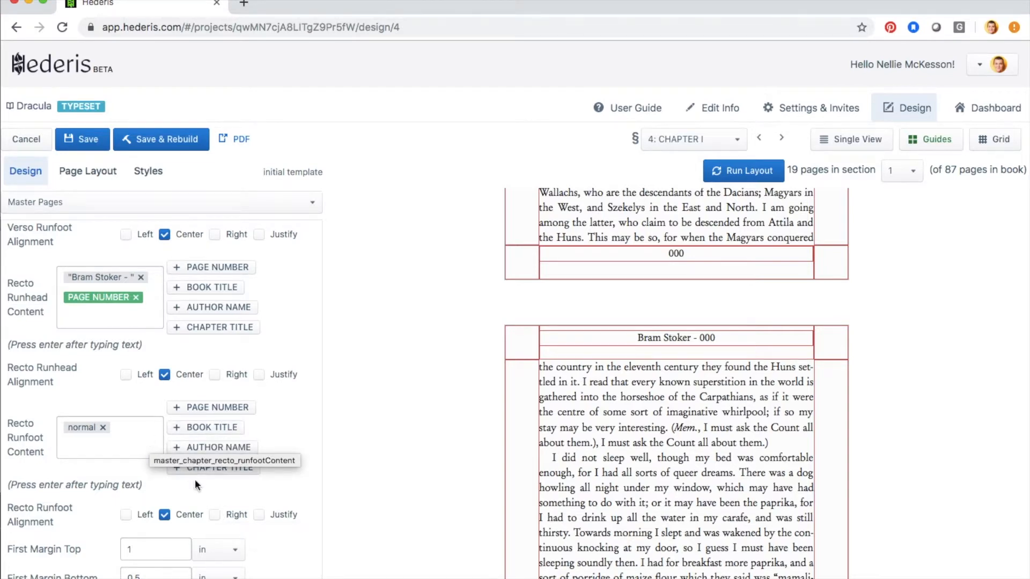
left_click(214, 514)
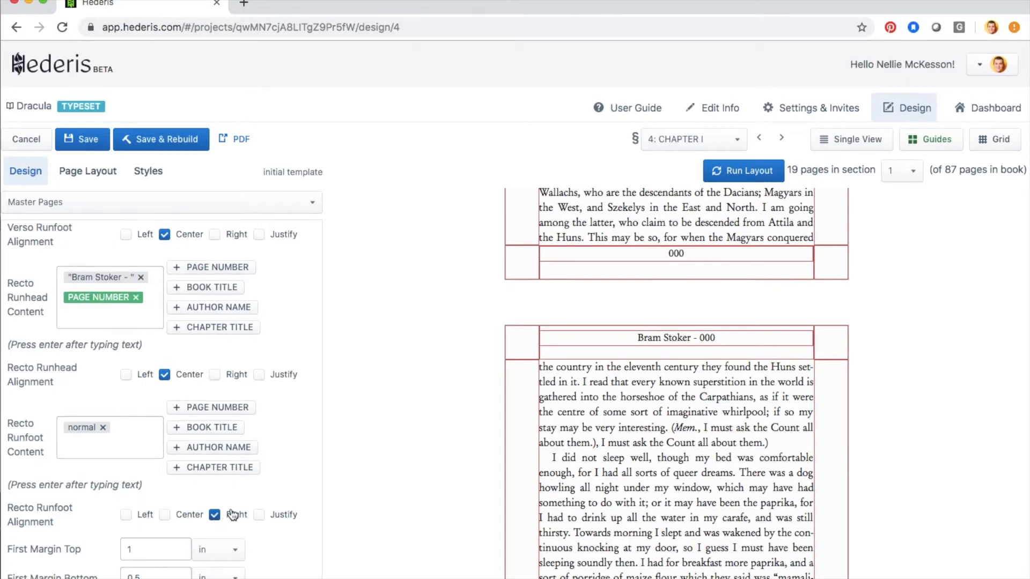
left_click(214, 374)
scroll(221, 295, "up", 5)
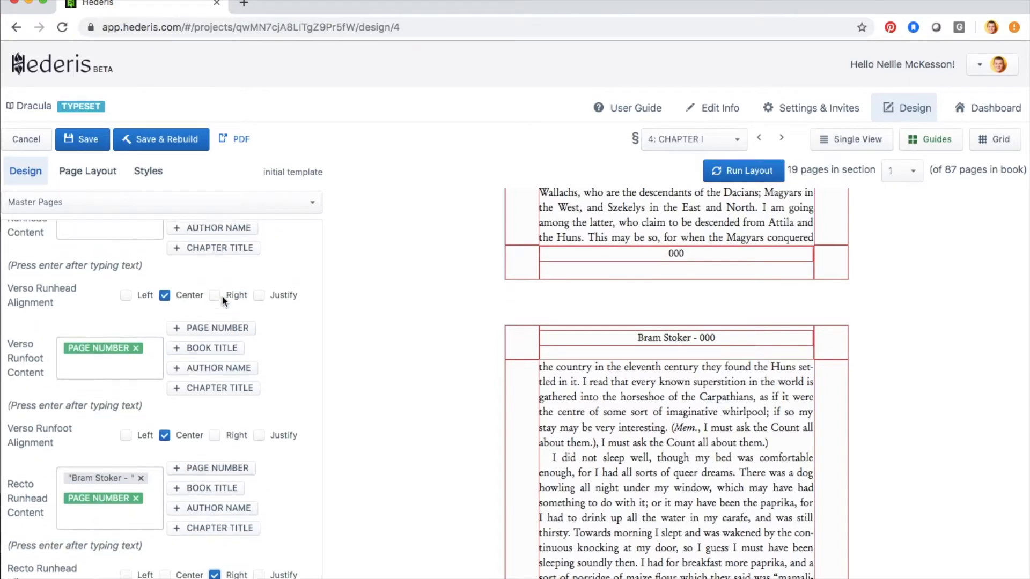
left_click(125, 481)
left_click(126, 340)
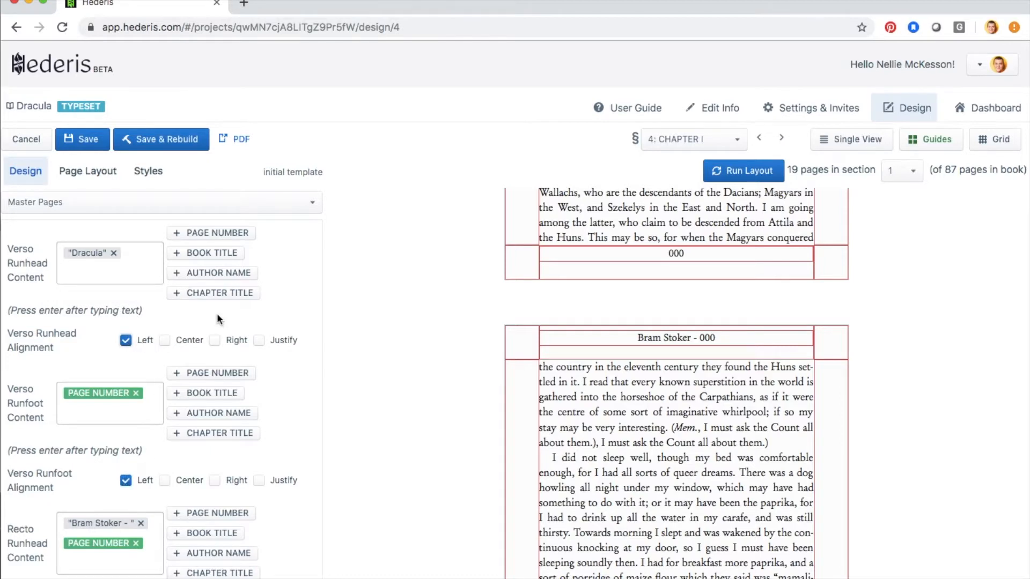
- Set the Chapter master page's Runhead Font to Myriad Pro Condensed
scroll(217, 321, "up", 3)
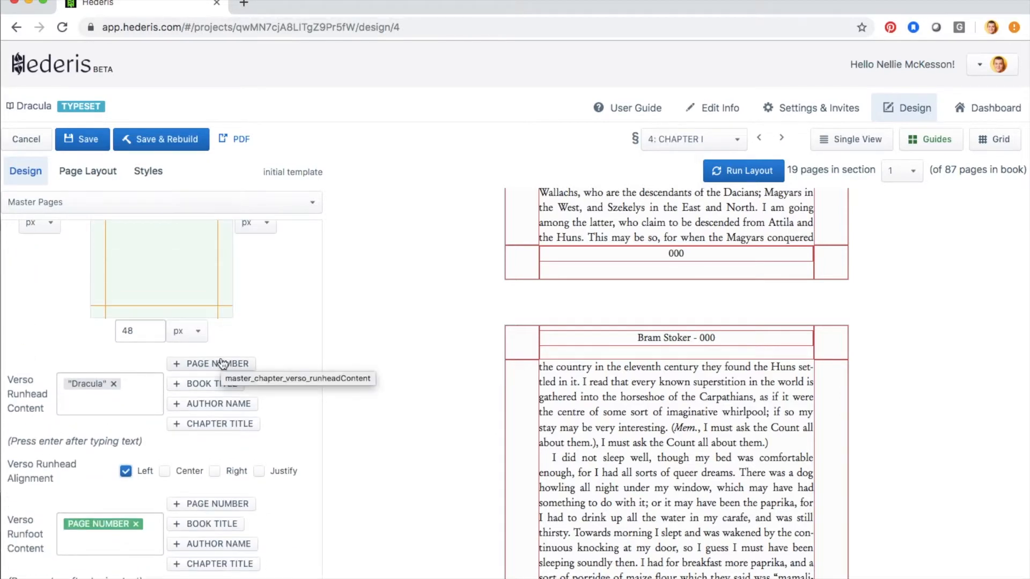
scroll(221, 361, "up", 15)
scroll(220, 356, "up", 3)
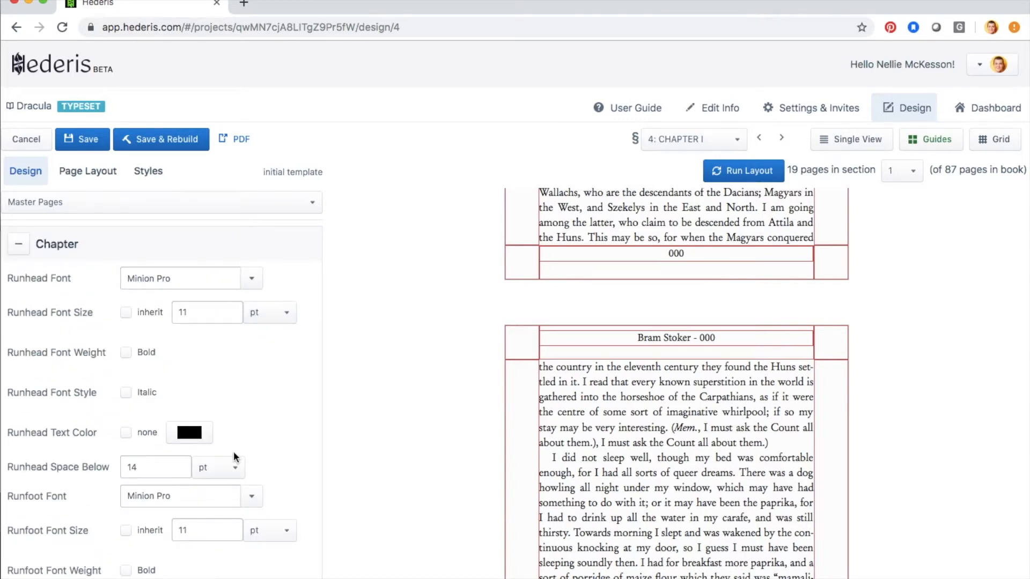
left_click(251, 278)
scroll(207, 427, "down", 2)
scroll(208, 428, "down", 5)
scroll(208, 427, "down", 5)
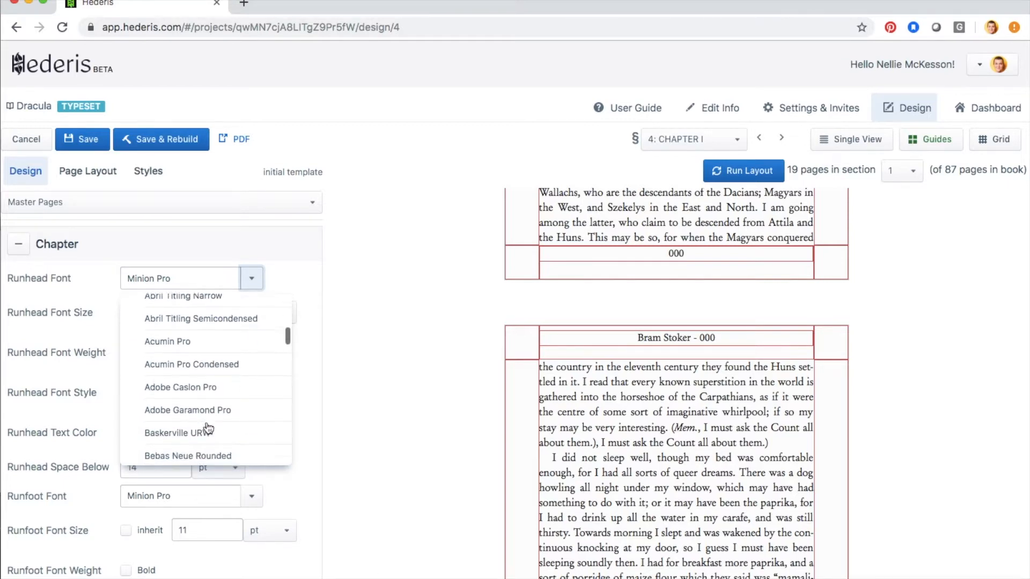
scroll(209, 427, "down", 6)
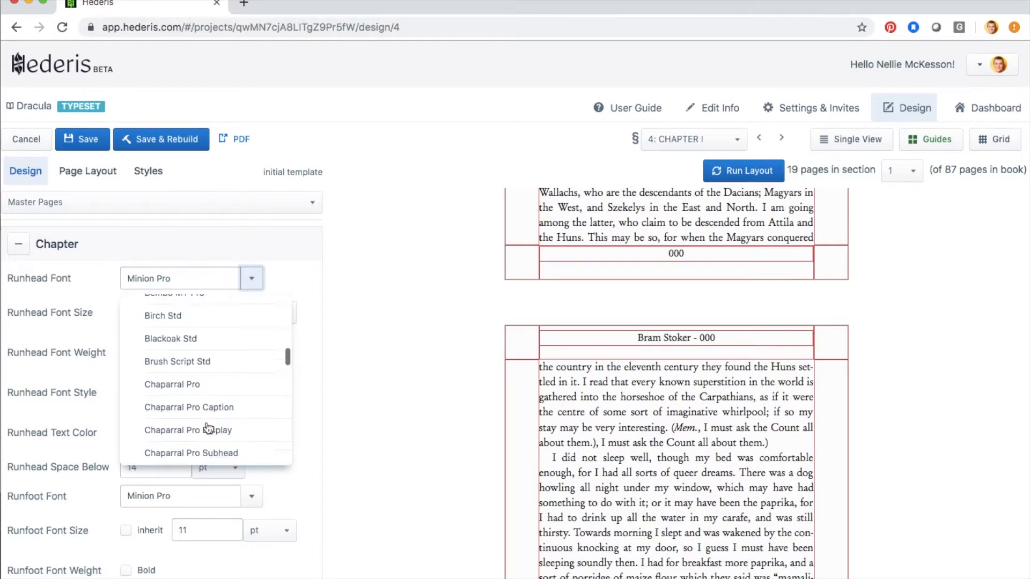
scroll(208, 428, "down", 3)
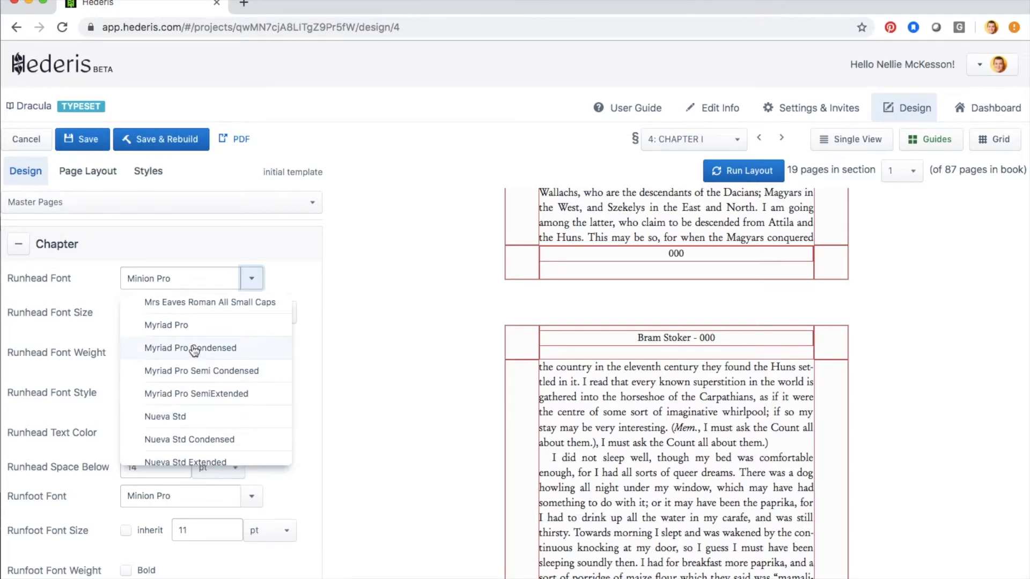
left_click(195, 350)
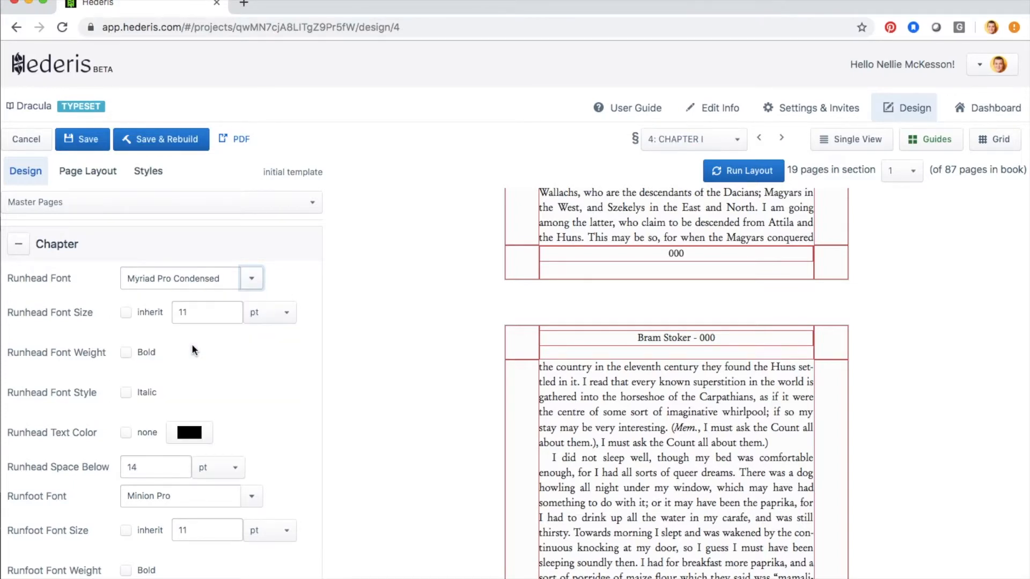
- Set the Chapter master page's Runhead Font Size to 8 pt and make its font weight bold
left_click(176, 311)
double_click(176, 311)
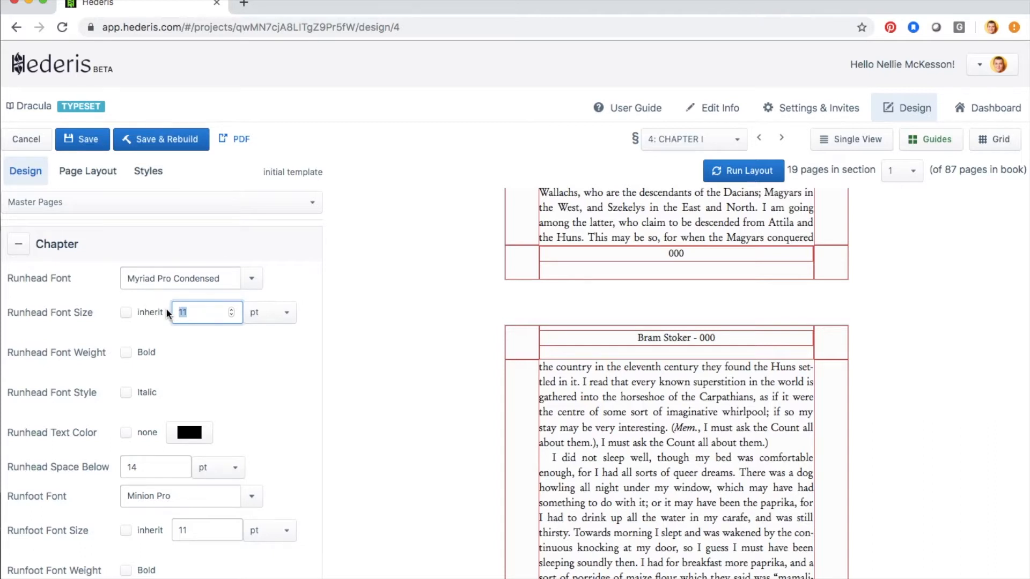
type("8")
scroll(219, 378, "down", 2)
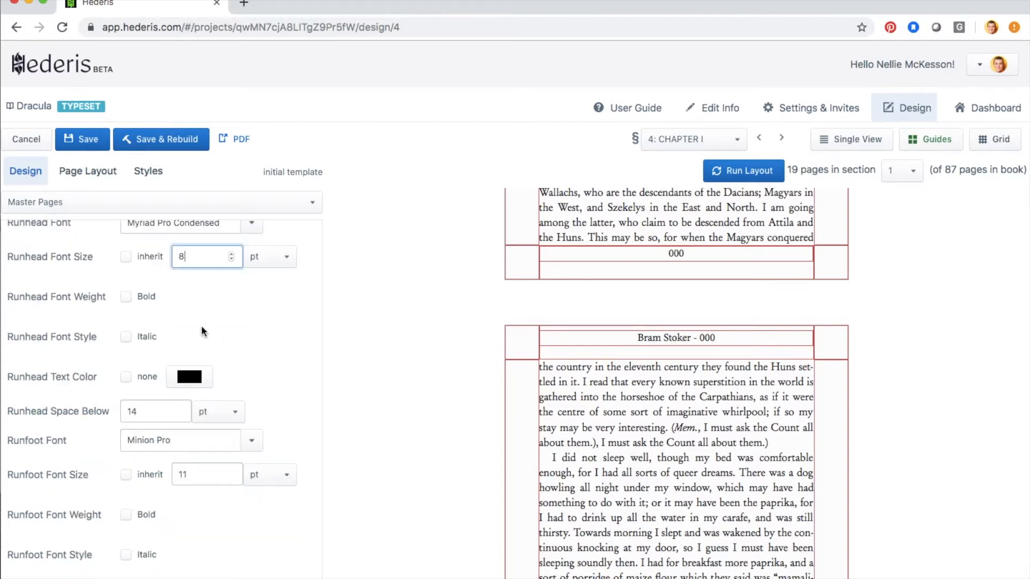
left_click(127, 298)
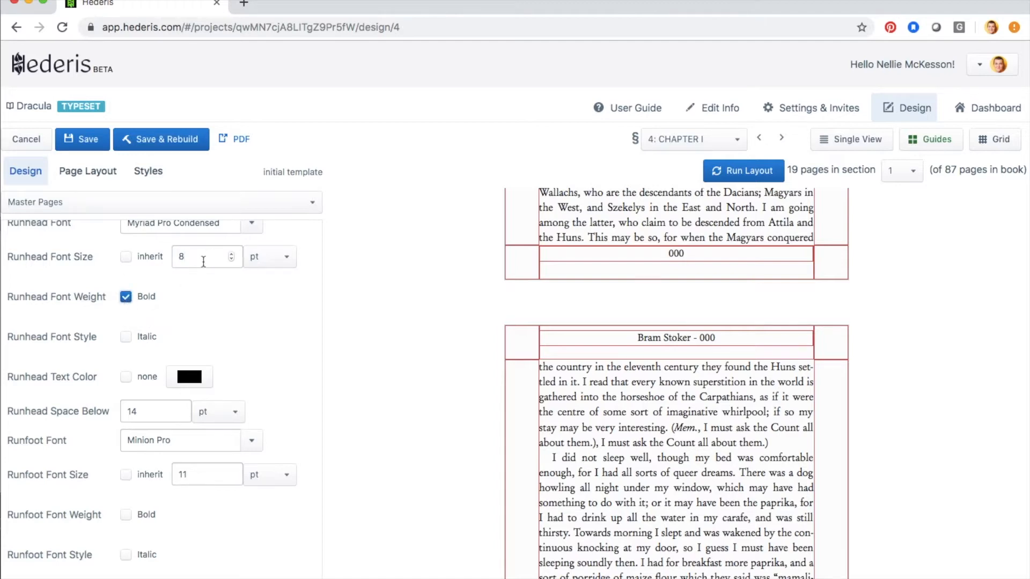
- Set the Chapter master page's Runhead Space Below to 6 pt
scroll(183, 303, "down", 3)
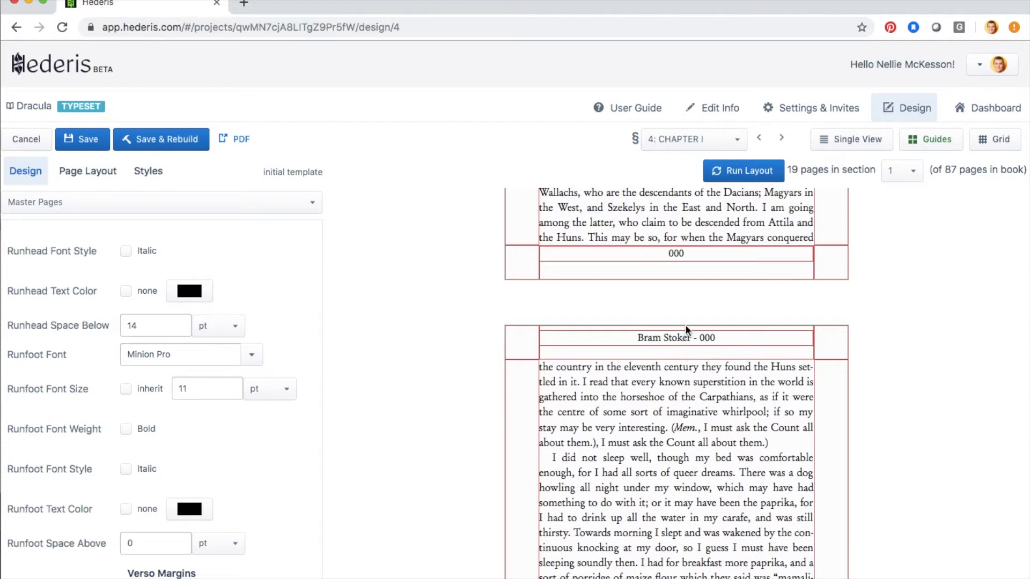
left_click_drag(156, 325, 118, 327)
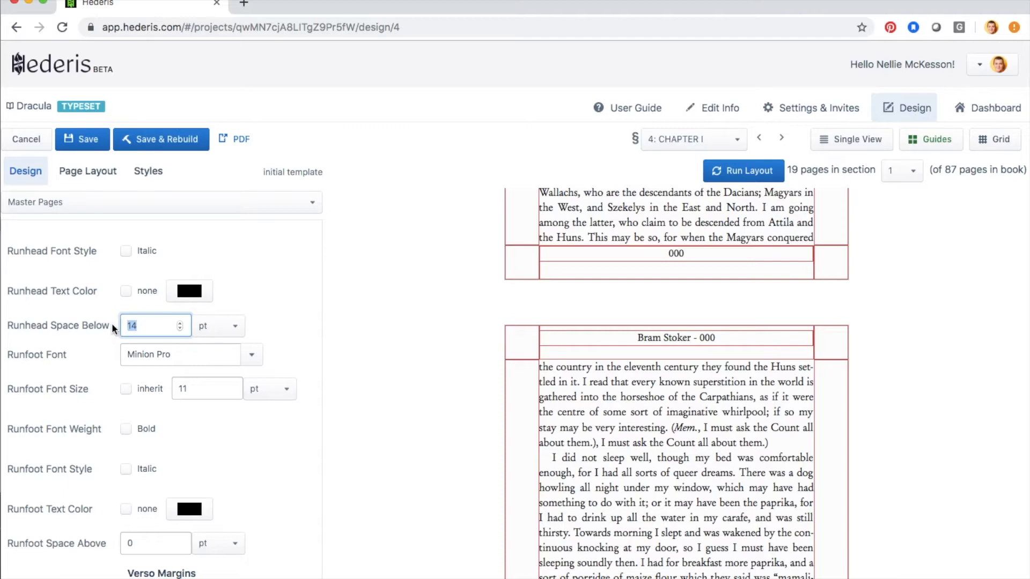
type("6")
- Set the Chapter master page's Runfoot Font to Myriad Pro Condensed
scroll(180, 375, "down", 2)
left_click(251, 298)
scroll(202, 407, "up", 1)
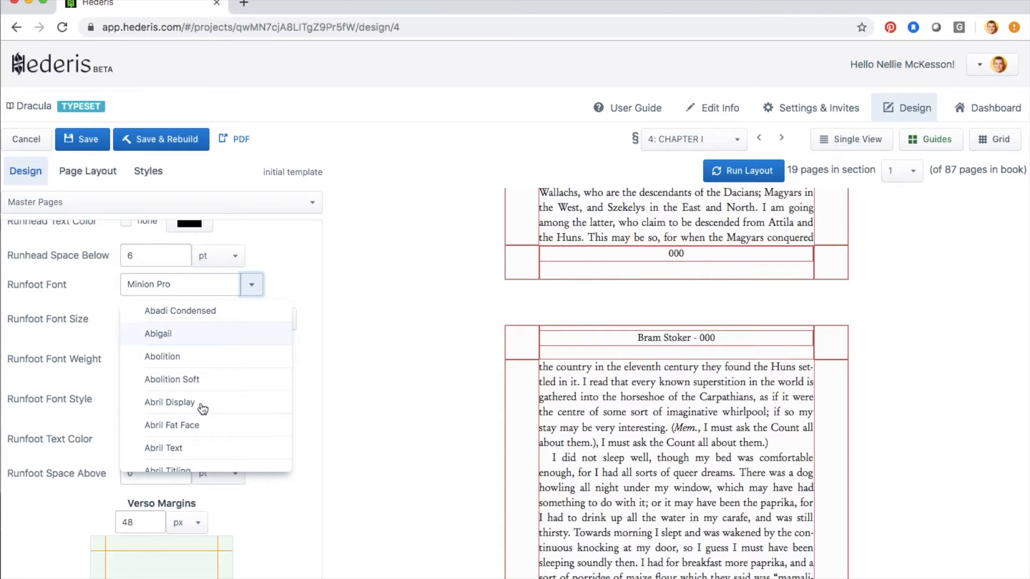
scroll(202, 409, "down", 15)
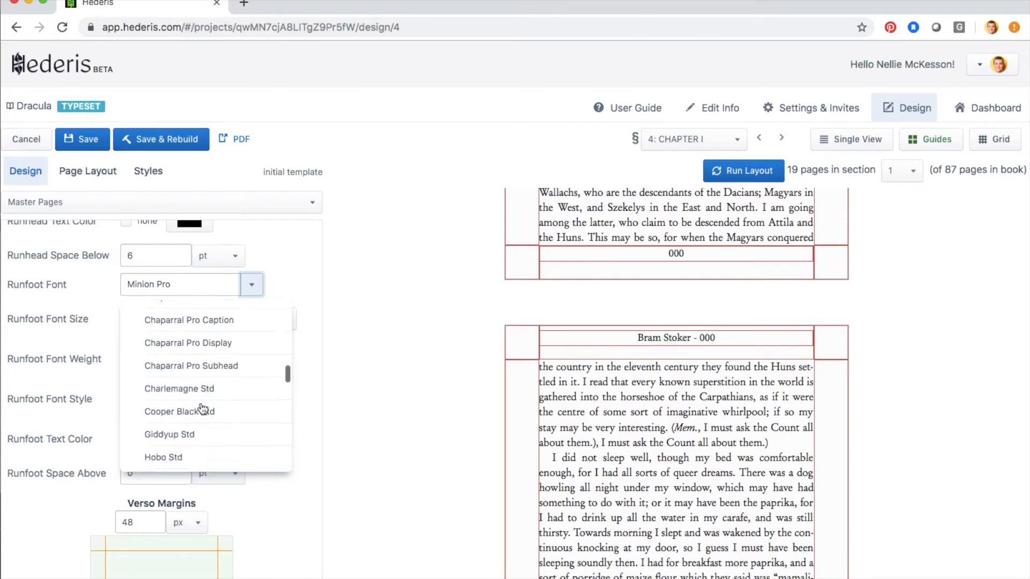
scroll(202, 409, "down", 8)
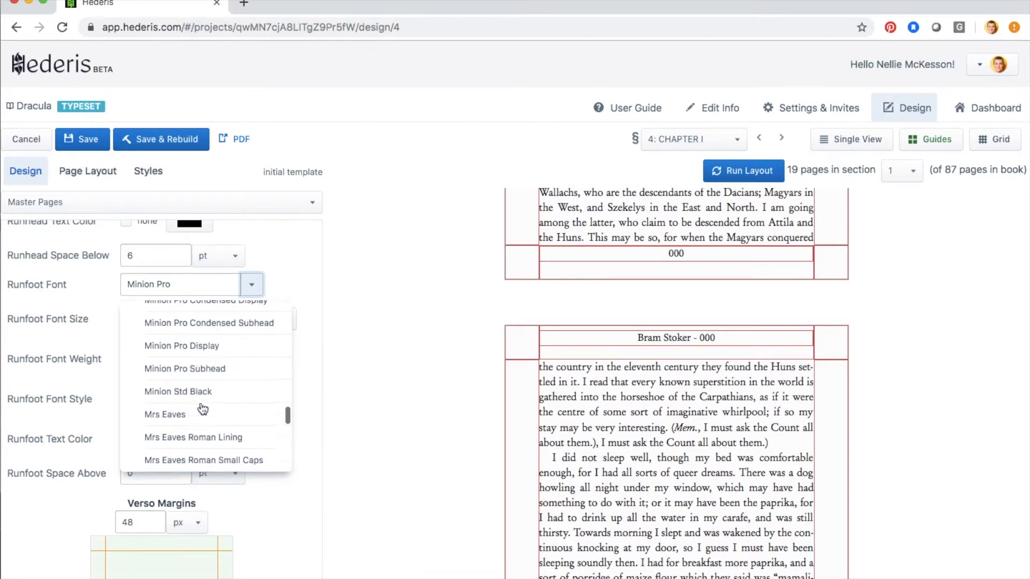
scroll(202, 409, "down", 6)
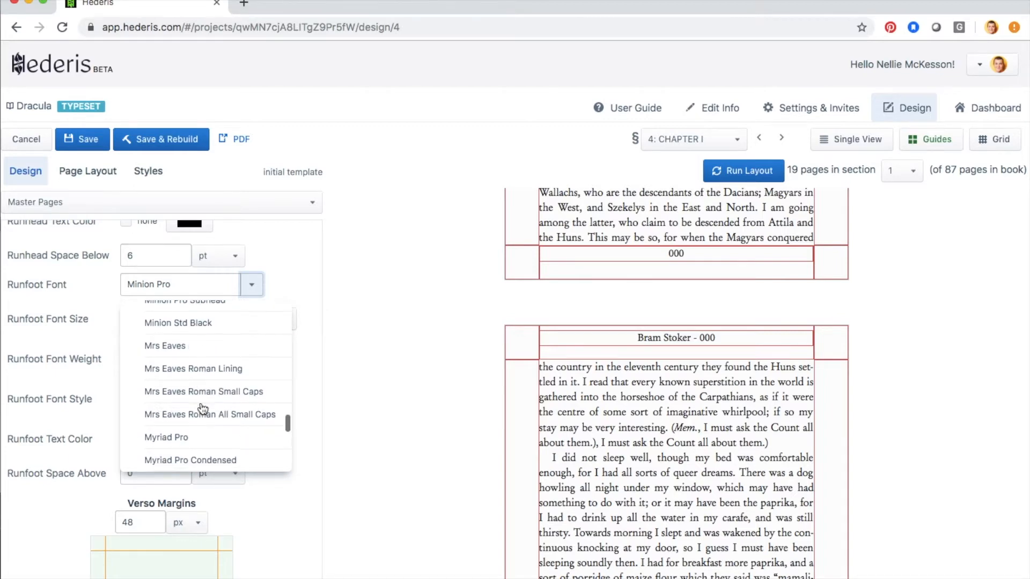
left_click(198, 358)
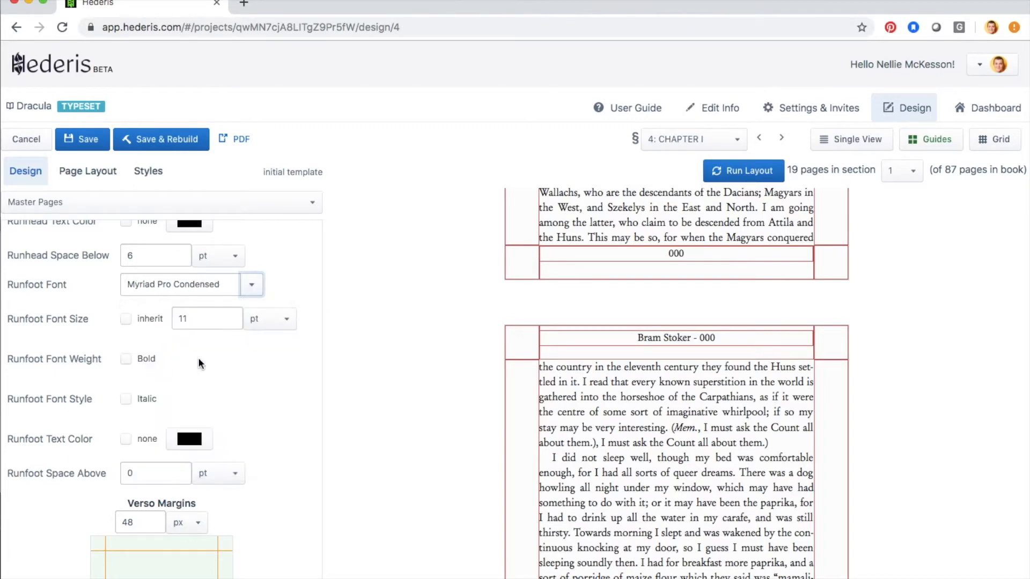
- Set the Chapter master page's Runfoot Font Size to 8 pt and make its font weight bold
left_click_drag(200, 322, 166, 316)
type("8")
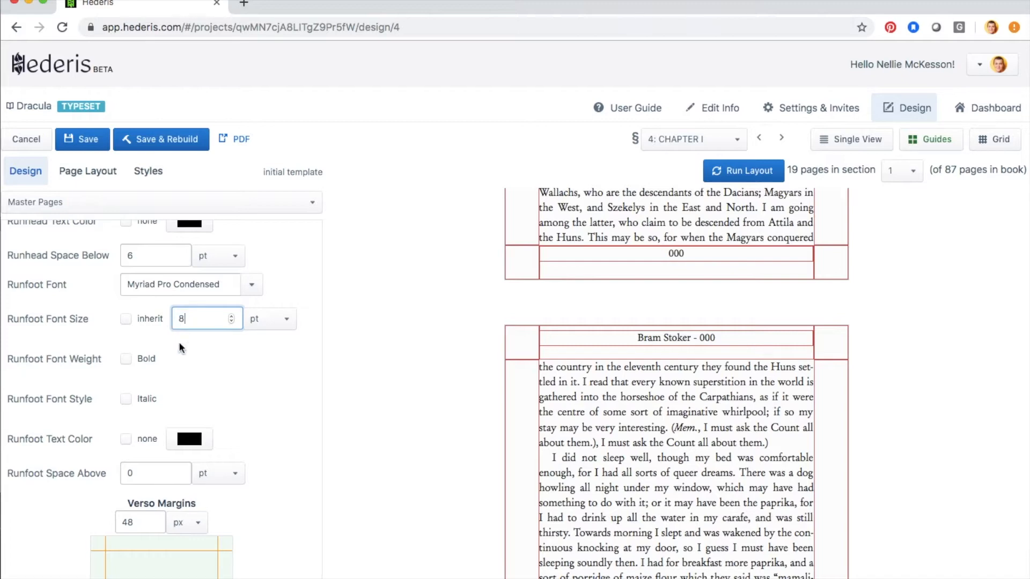
left_click(118, 363)
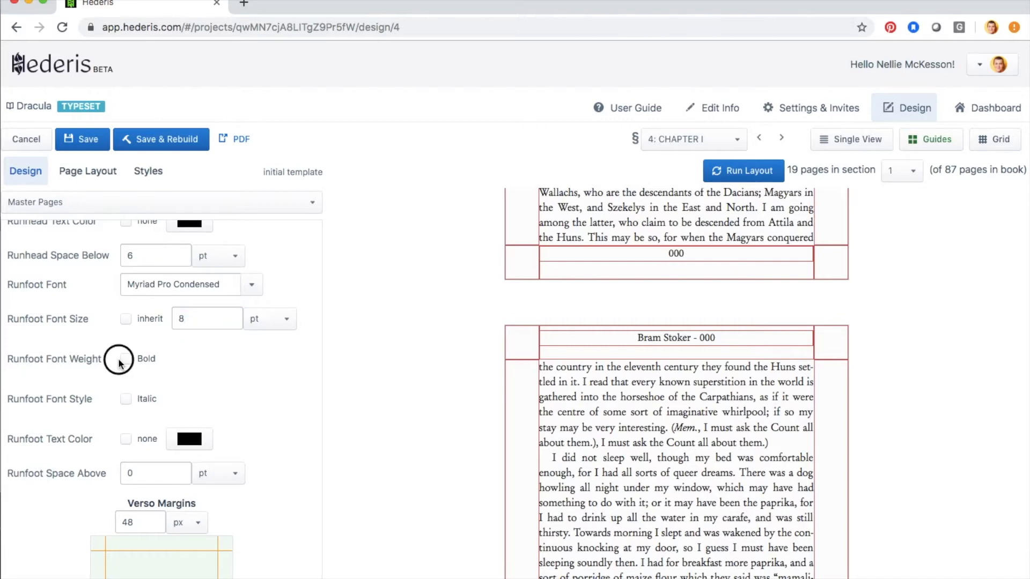
- Set the Chapter master page's Runfoot Space Above to 6 pt
scroll(253, 372, "down", 3)
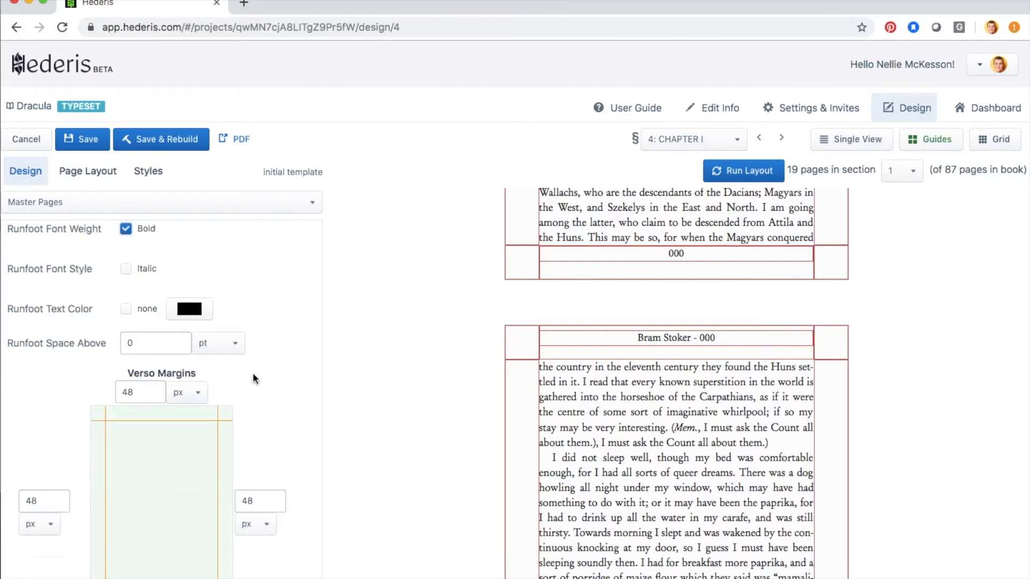
left_click(107, 317)
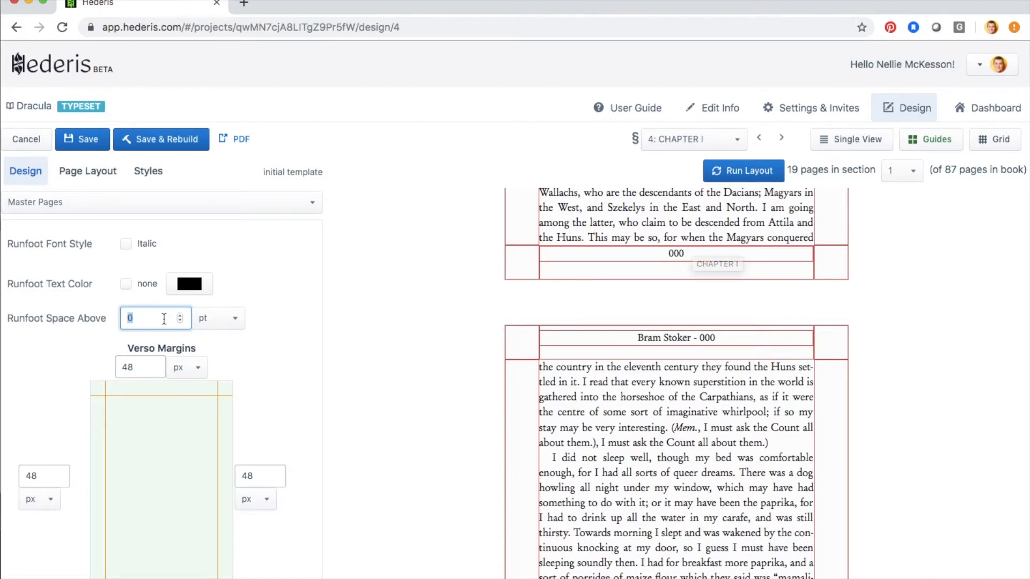
type("6")
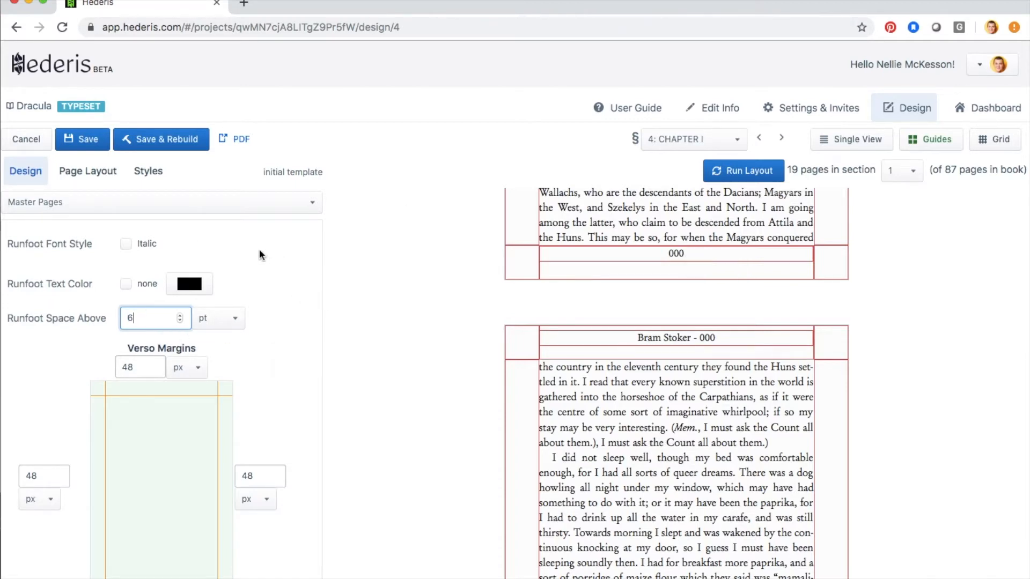
- Save the design, rerun the layout and check the font, alignment and spacing of the chapter's running headers and footers
left_click(91, 139)
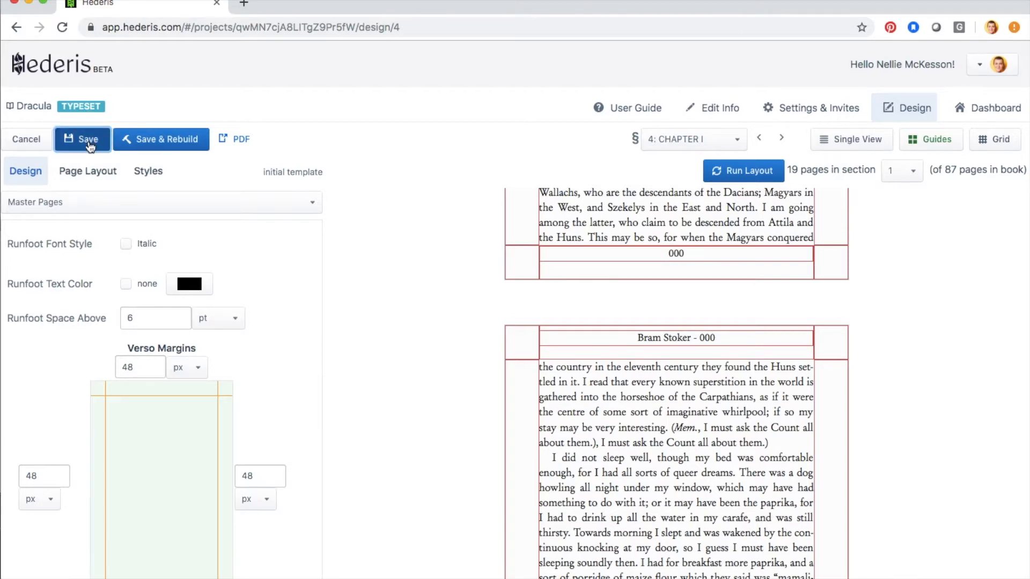
left_click(751, 170)
scroll(719, 241, "up", 2)
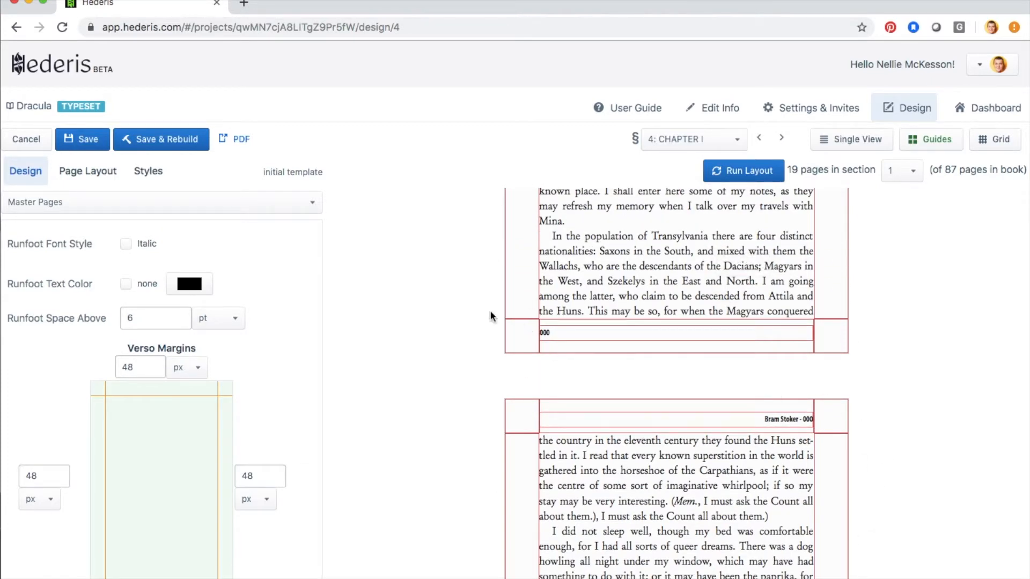
scroll(702, 325, "up", 5)
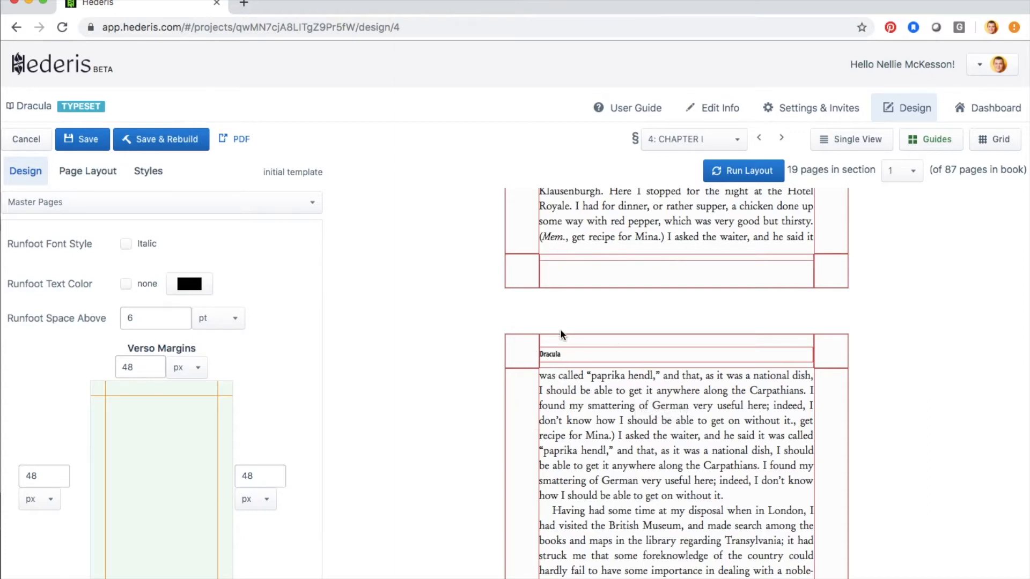
scroll(709, 470, "down", 10)
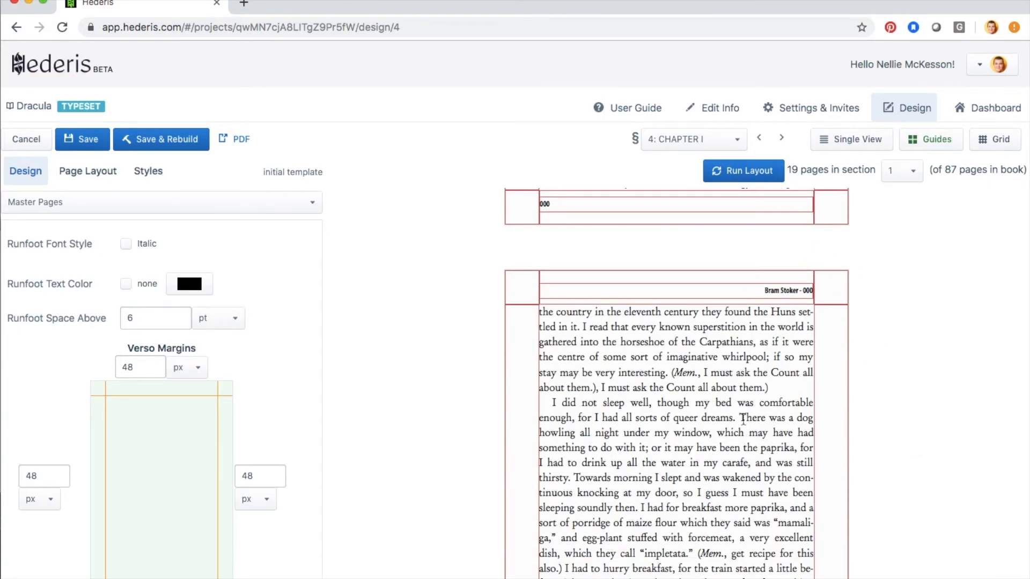
scroll(743, 419, "down", 5)
- Review the Chapter master page's settings, from the runhead font through the margins to the first-page and blank-page content
scroll(744, 418, "up", 6)
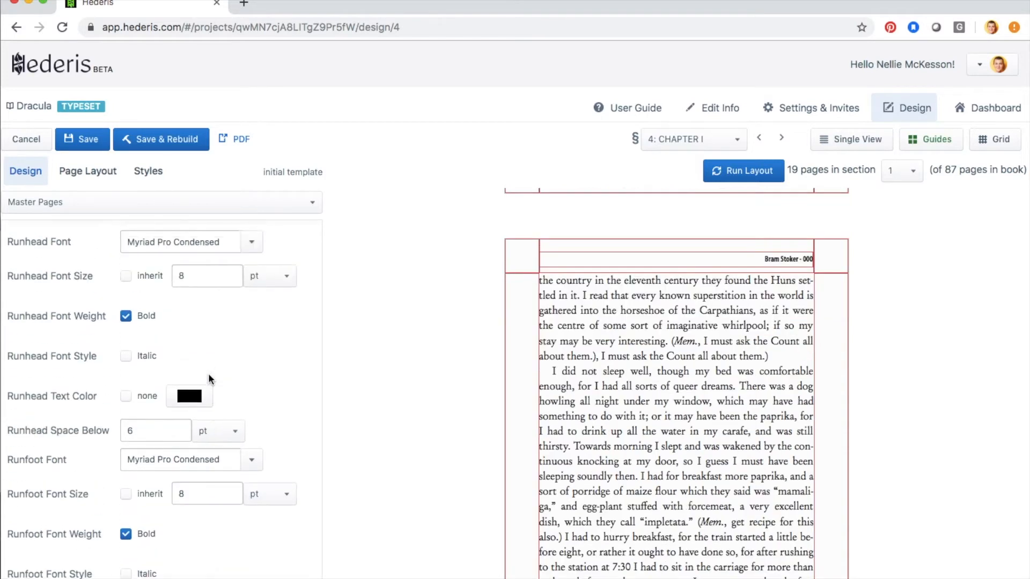
scroll(208, 379, "down", 2)
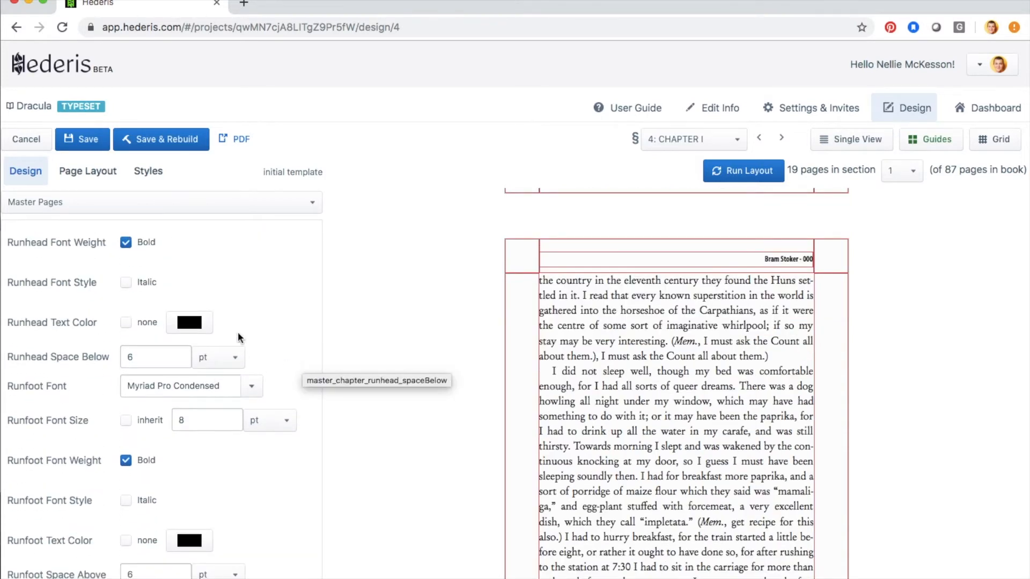
scroll(214, 505, "down", 15)
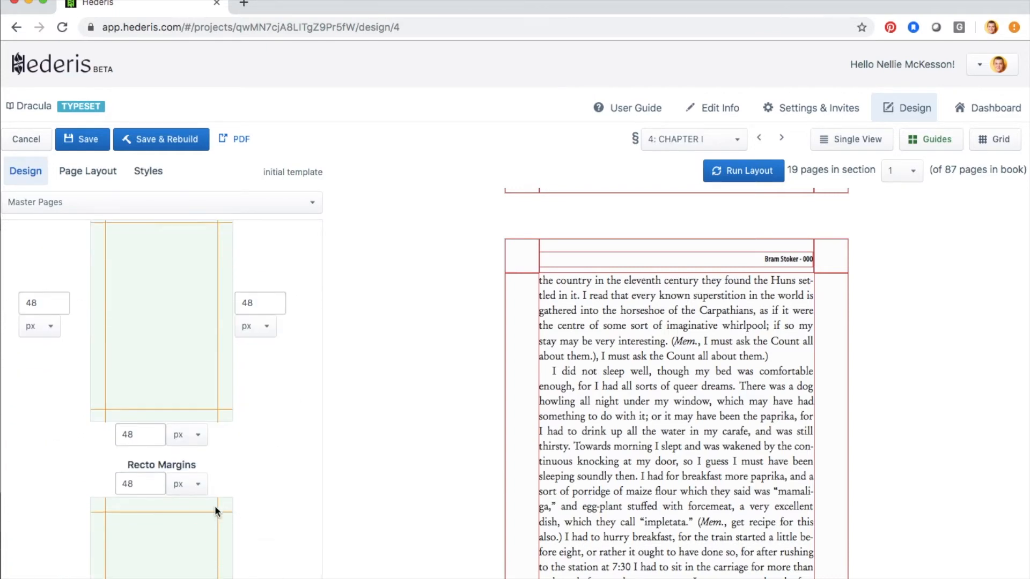
scroll(217, 512, "down", 15)
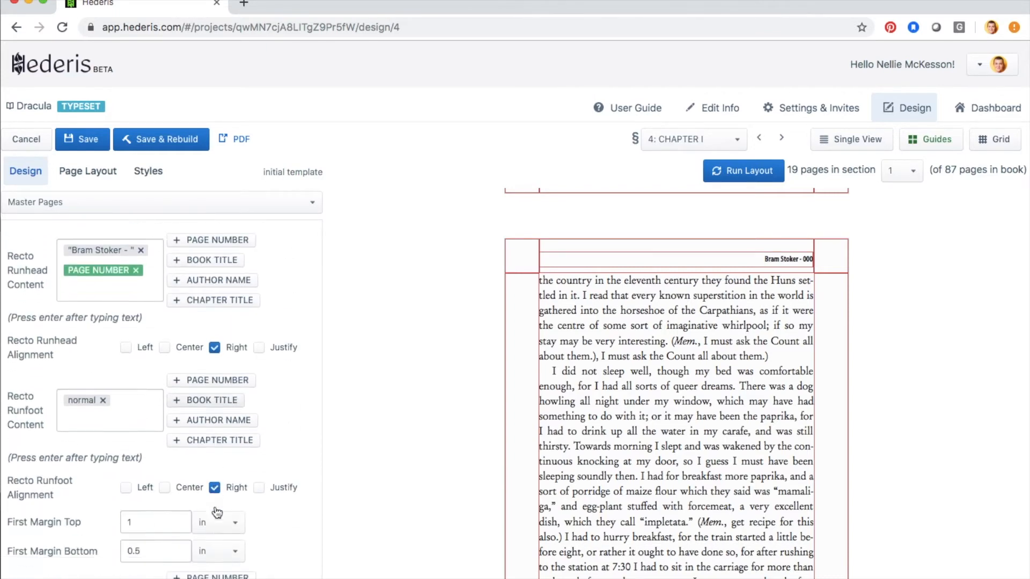
scroll(216, 508, "down", 10)
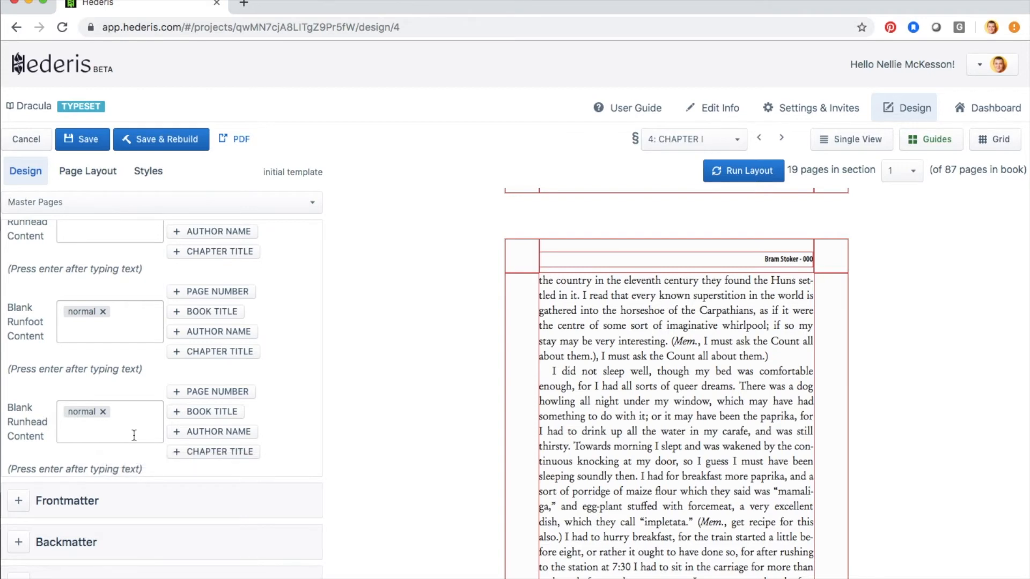
scroll(115, 379, "down", 6)
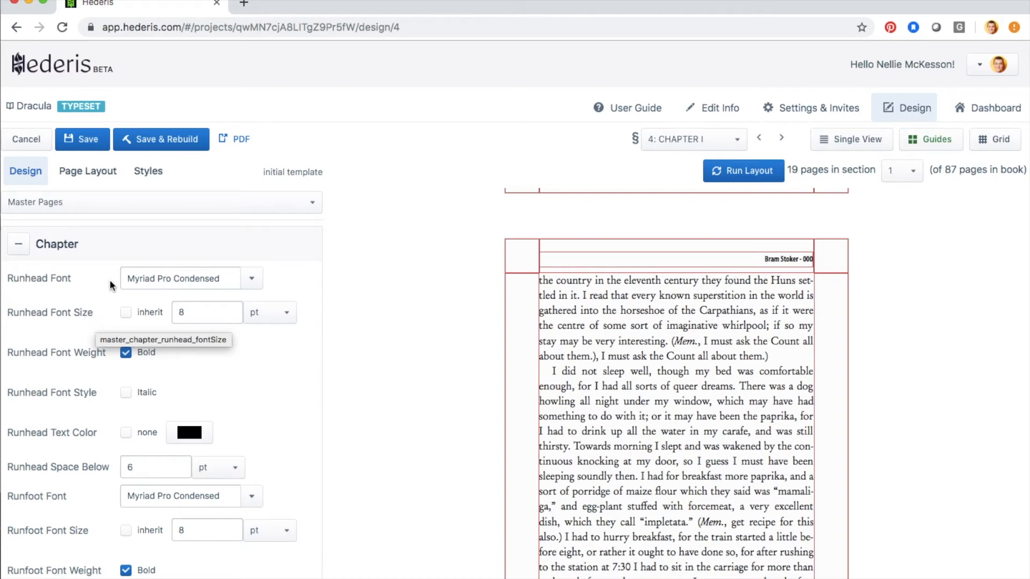
- Collapse the Chapter master page and examine the Frontmatter master page's fonts, margins, and runhead and runfoot content
left_click(18, 244)
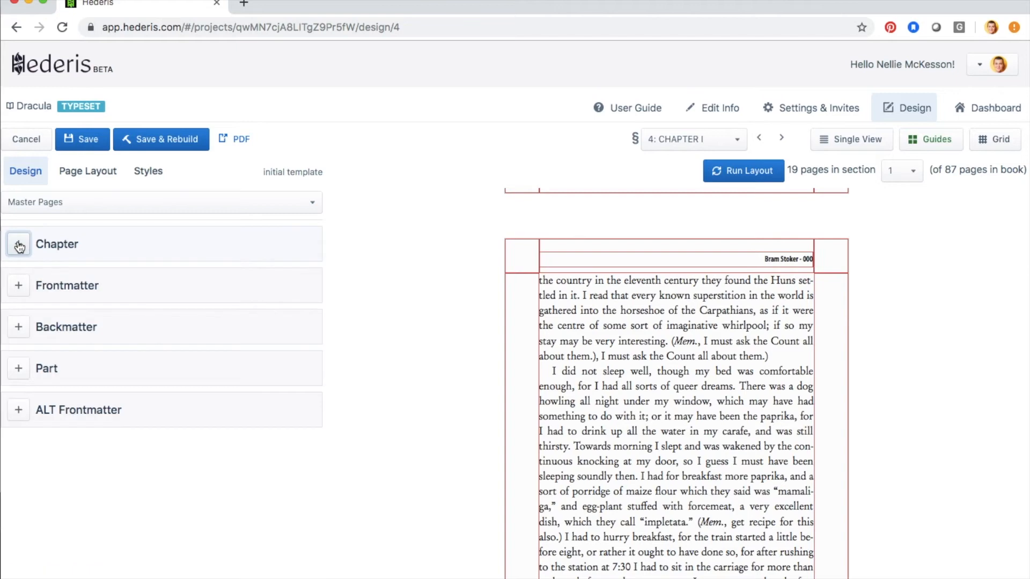
left_click(18, 287)
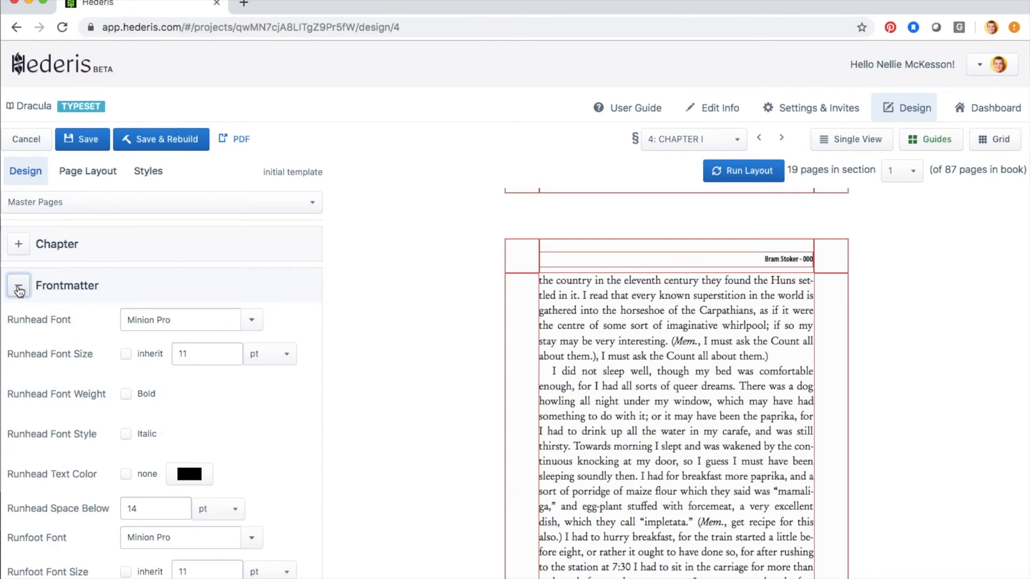
scroll(114, 450, "down", 7)
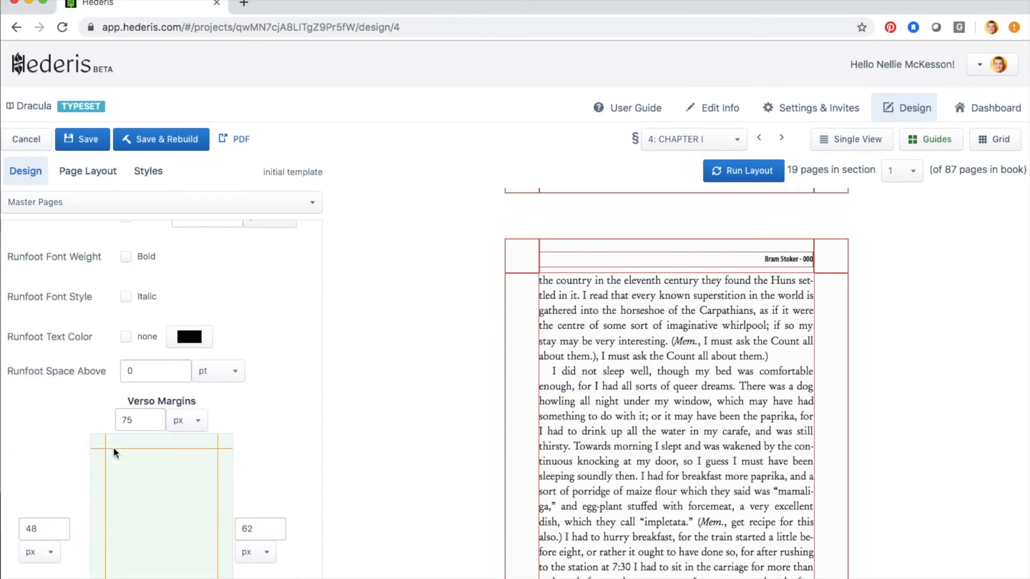
scroll(114, 449, "down", 1)
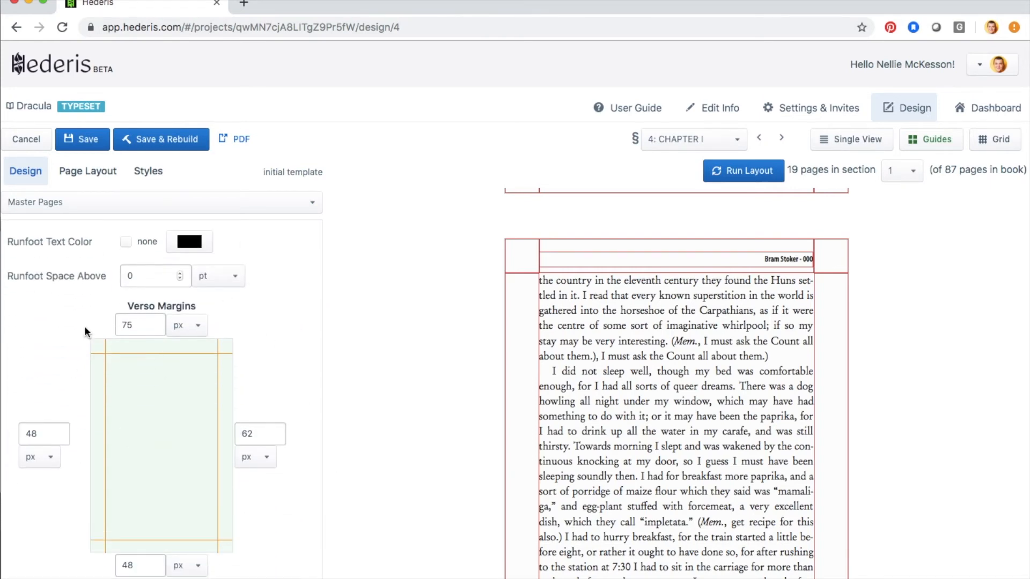
scroll(181, 483, "down", 11)
scroll(181, 484, "down", 10)
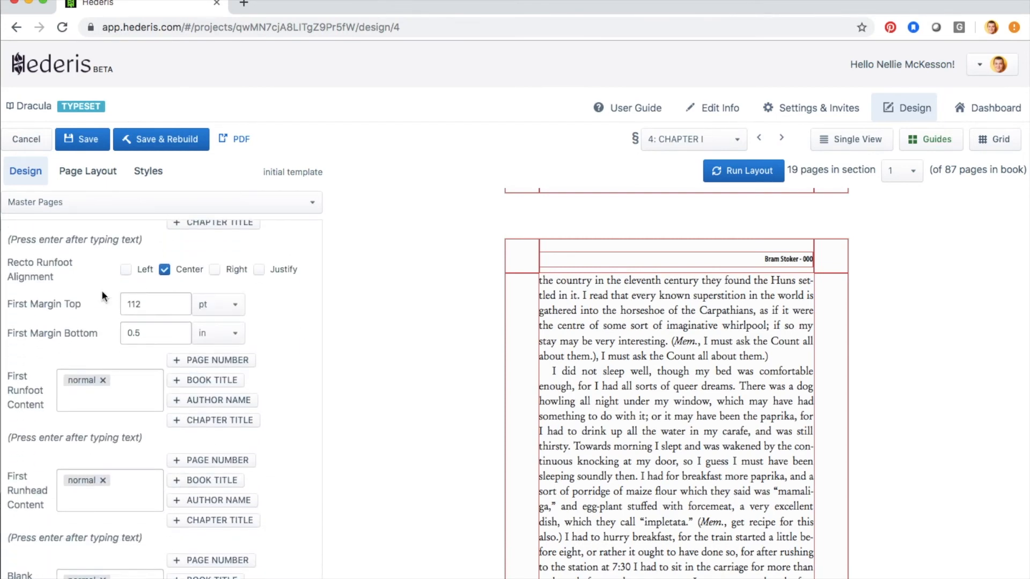
scroll(177, 286, "up", 5)
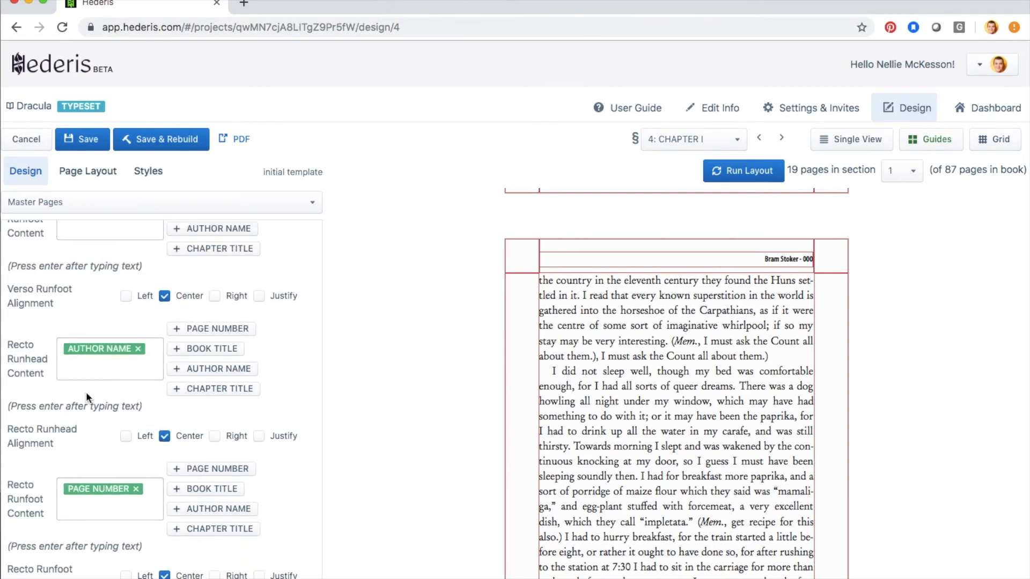
scroll(214, 349, "up", 4)
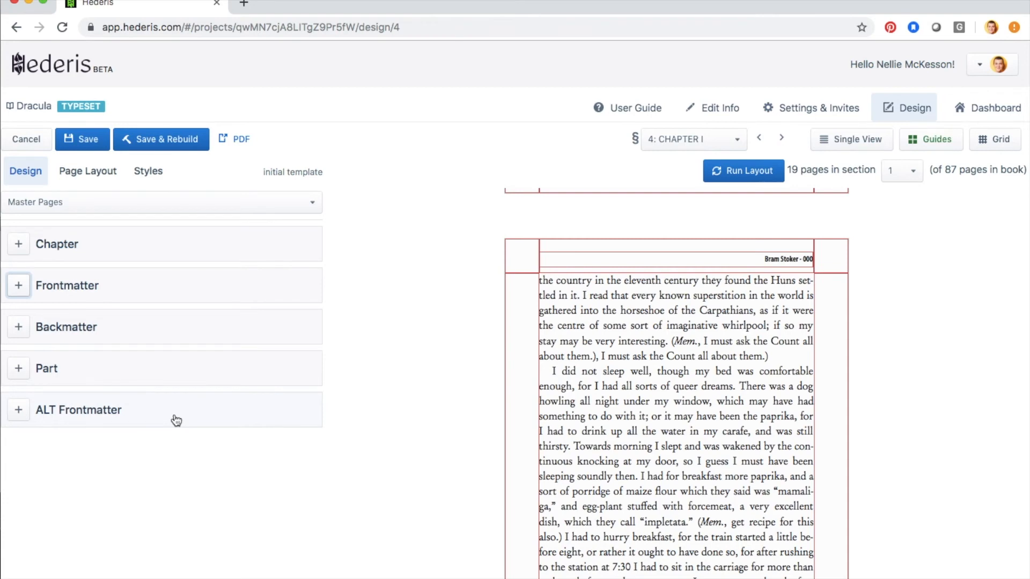
- Open the SECT Chapter settings under Sections & Text and examine the master page choices for Section Chapter Page
left_click(236, 204)
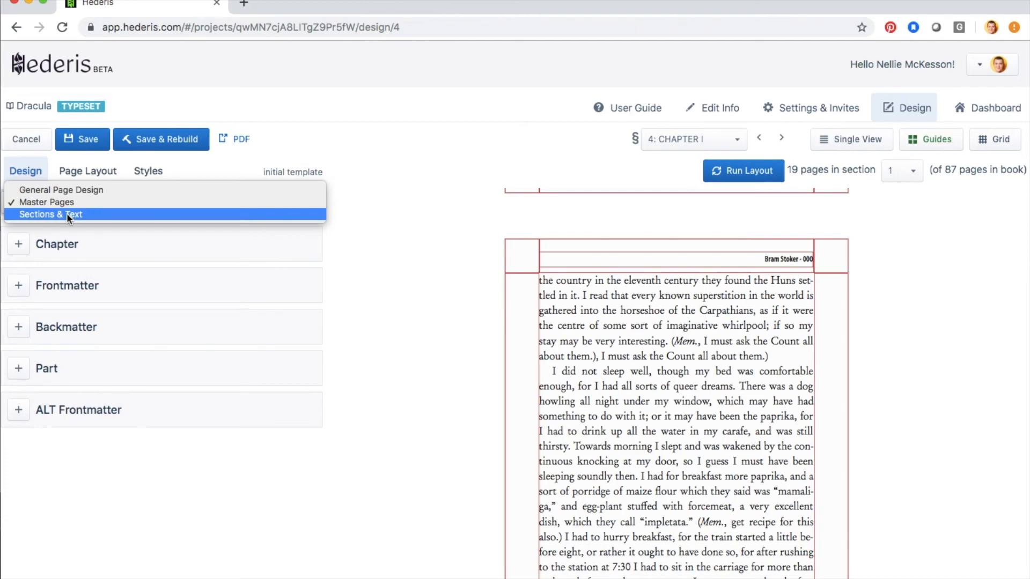
left_click(93, 214)
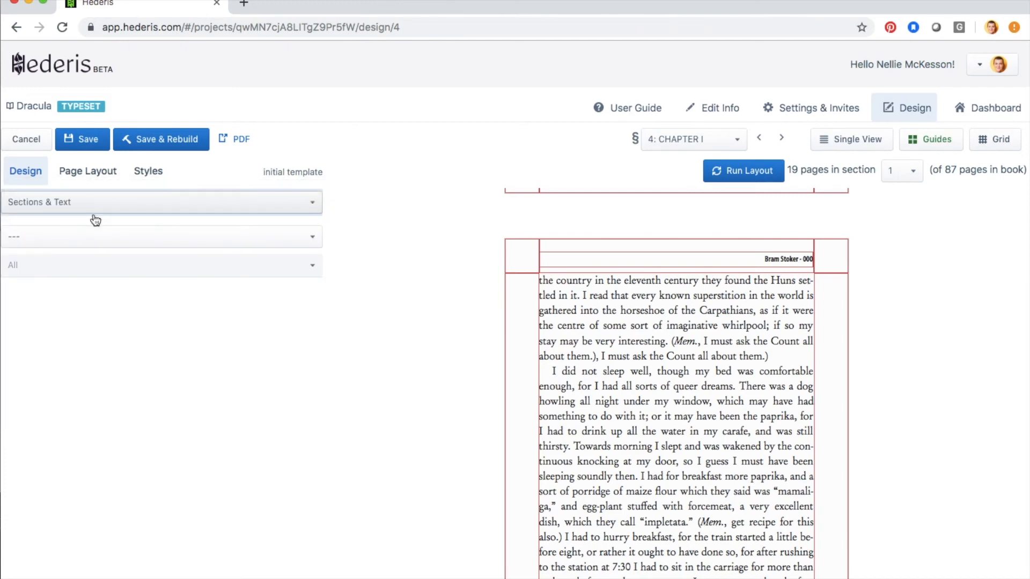
left_click(124, 237)
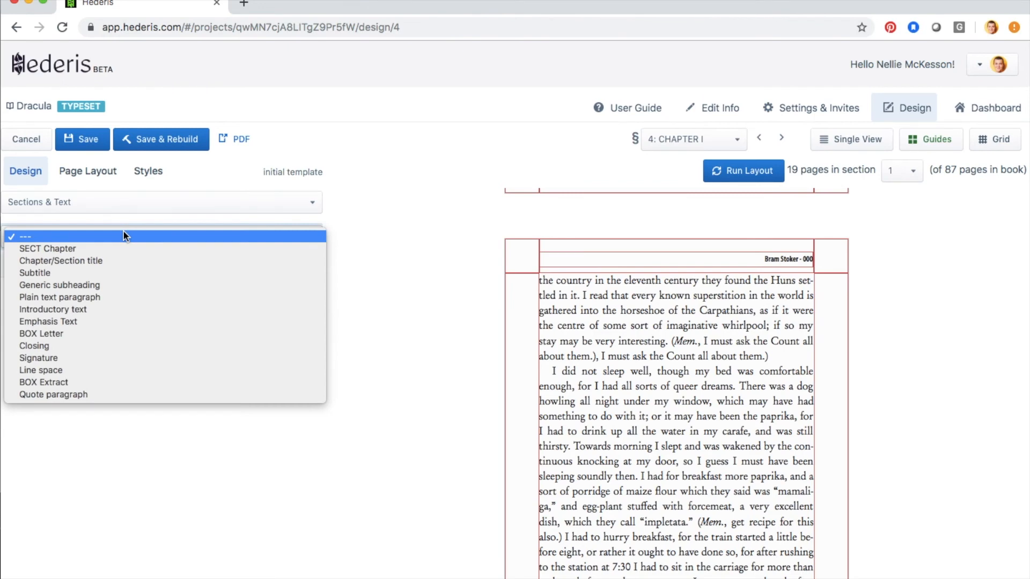
left_click(111, 249)
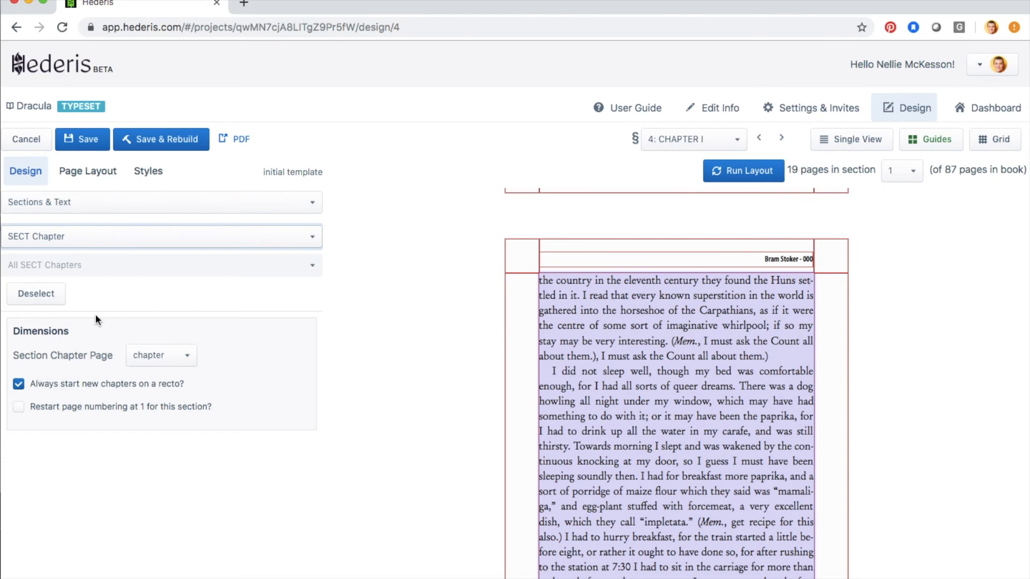
left_click(187, 356)
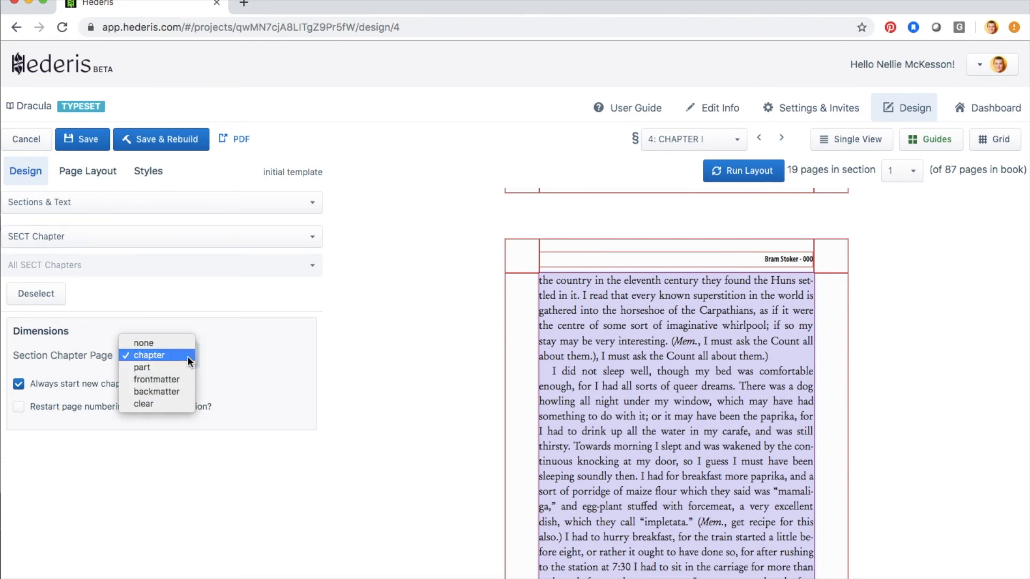
left_click(262, 352)
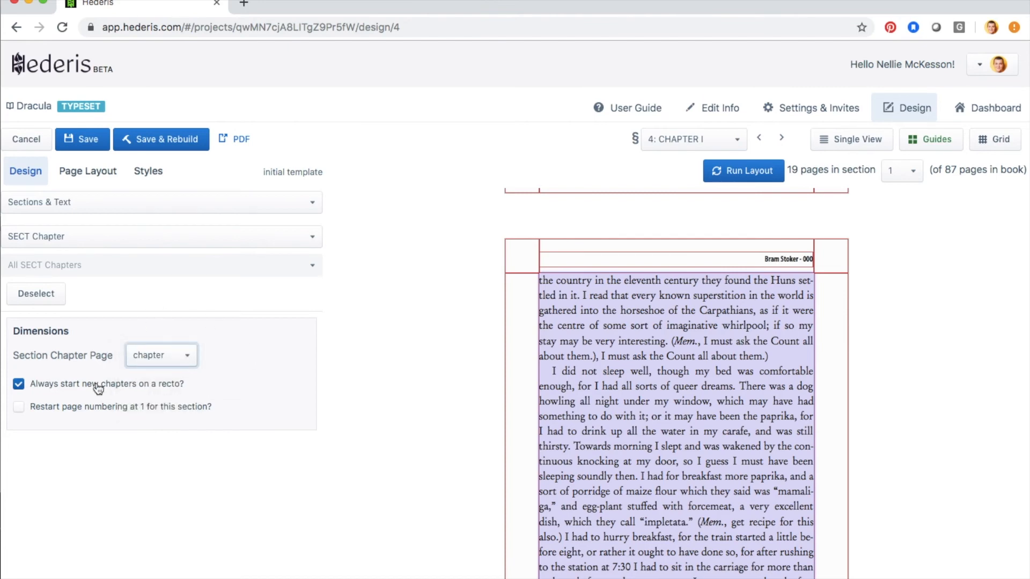